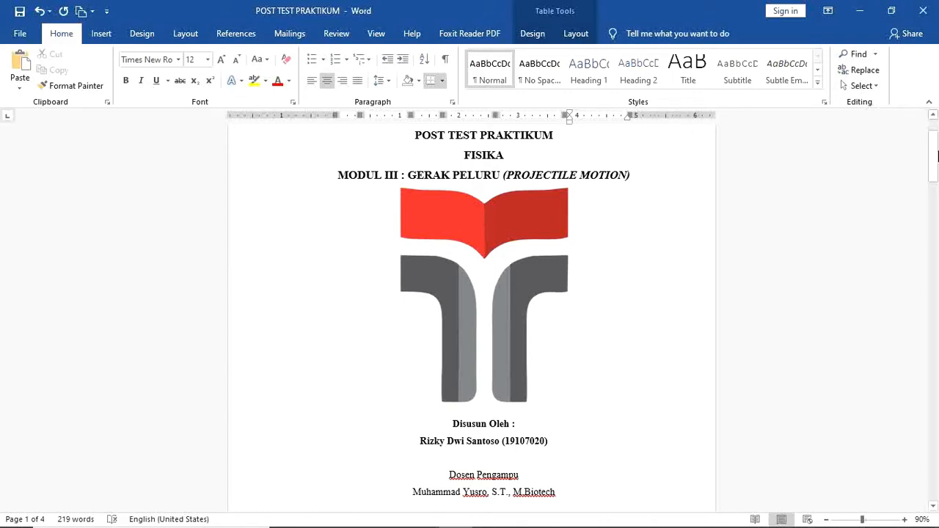
# Step: Review the projectile motion report's objectives, theory and formulas for peak time, maximum height and maximum distance, down to the results table
pyautogui.moveTo(937, 160); pyautogui.dragTo(938, 240)
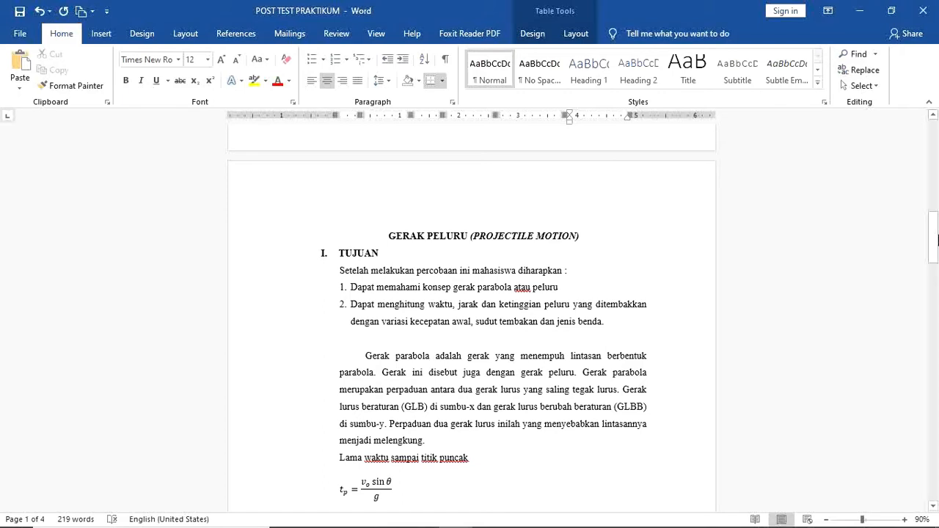
pyautogui.moveTo(937, 238); pyautogui.dragTo(937, 241)
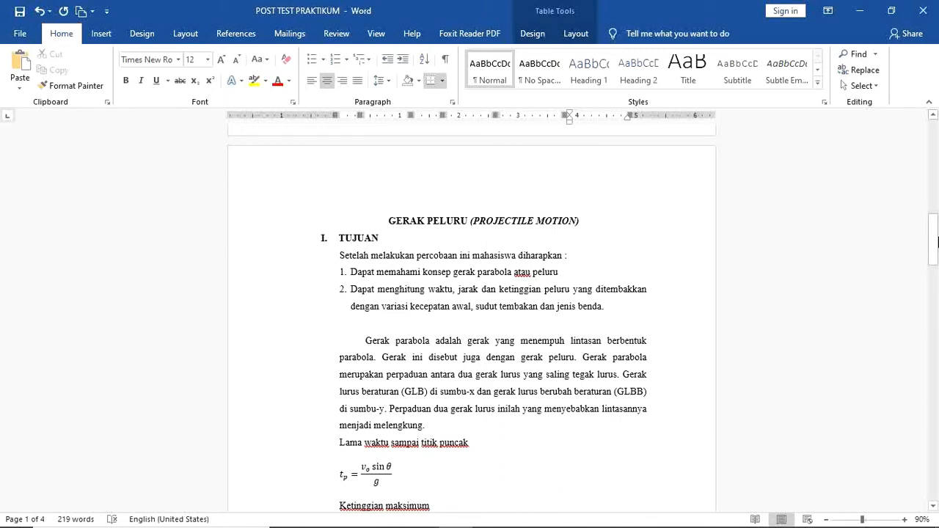
pyautogui.moveTo(937, 227); pyautogui.dragTo(937, 234)
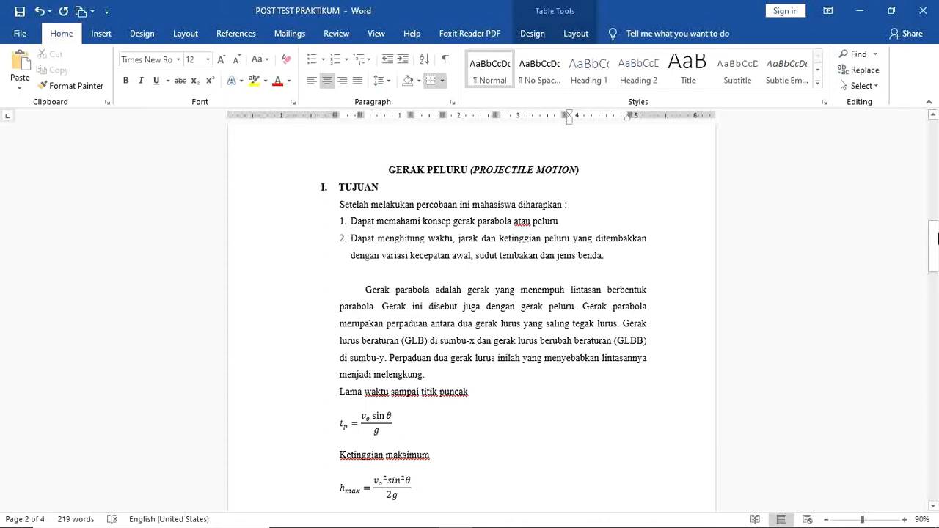
pyautogui.moveTo(937, 239); pyautogui.dragTo(937, 258)
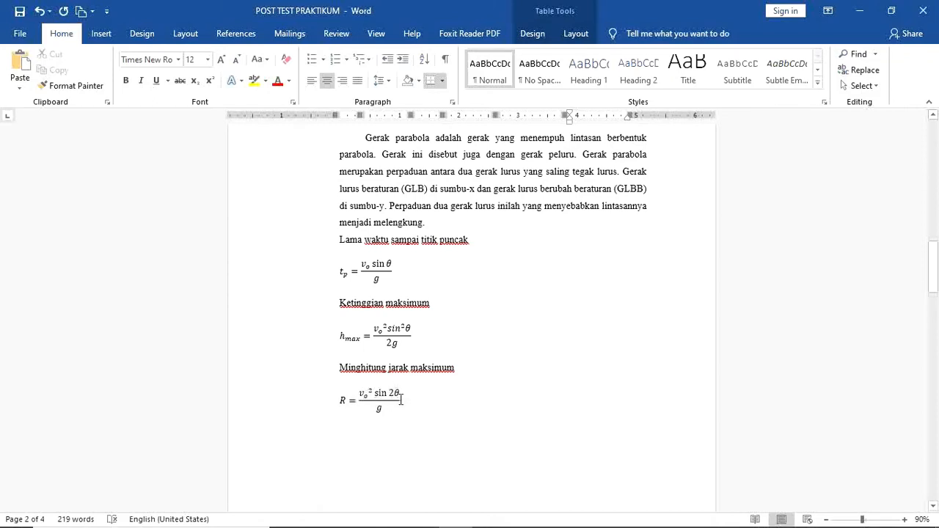
pyautogui.moveTo(937, 263); pyautogui.dragTo(937, 335)
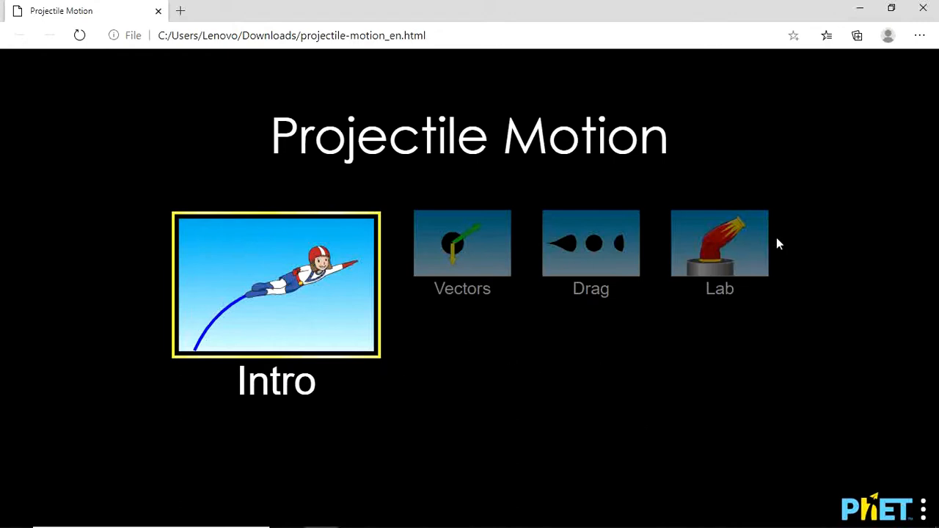
# Step: In the PhET Projectile Motion simulation, open the Lab screen and set the cannon's initial speed to 10 m/s
pyautogui.click(754, 242)
pyautogui.click(651, 287)
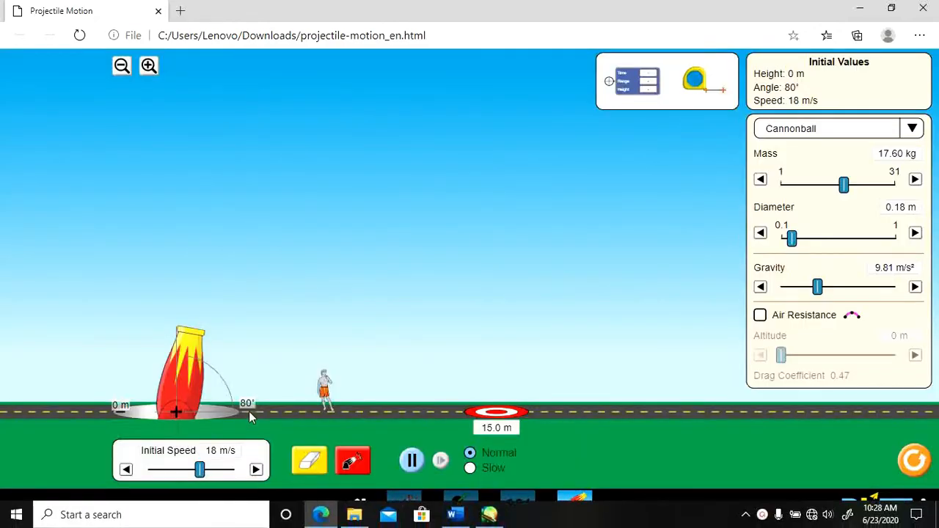
pyautogui.moveTo(421, 526)
pyautogui.moveTo(453, 516)
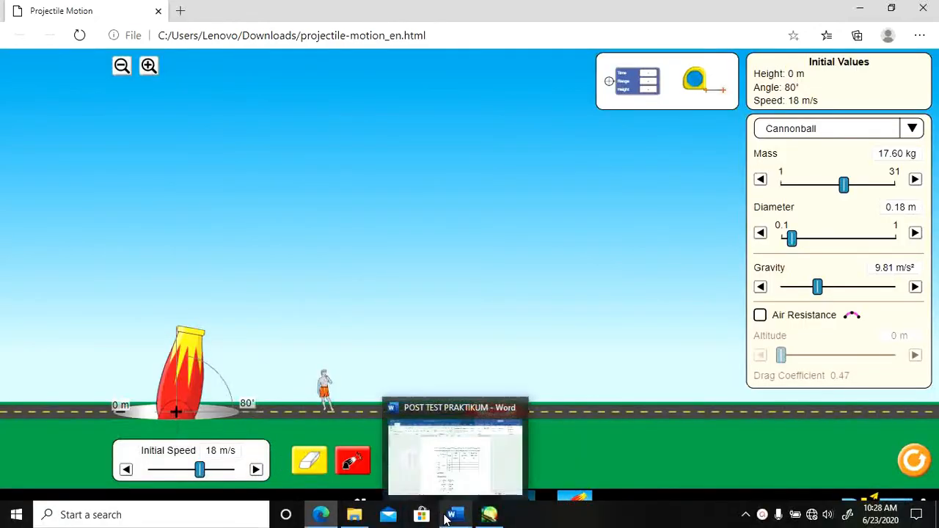
pyautogui.click(450, 490)
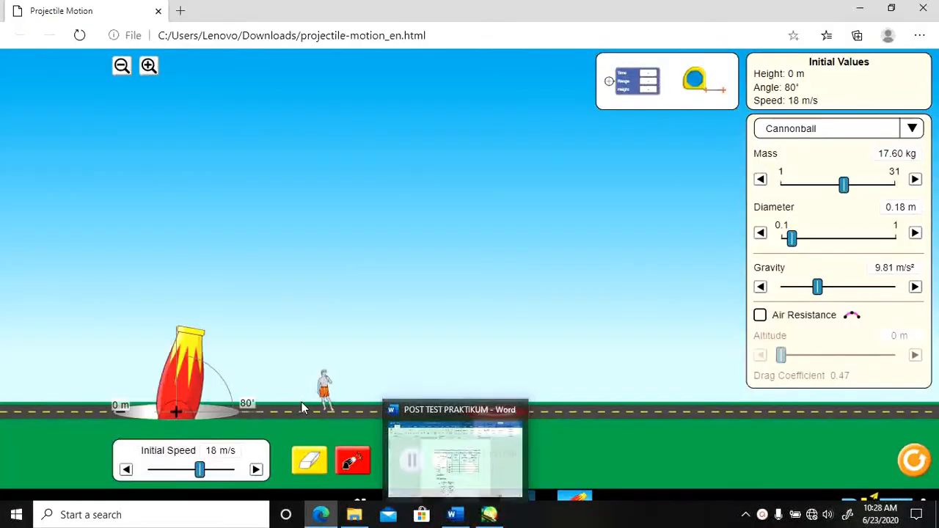
pyautogui.moveTo(200, 469); pyautogui.dragTo(177, 473)
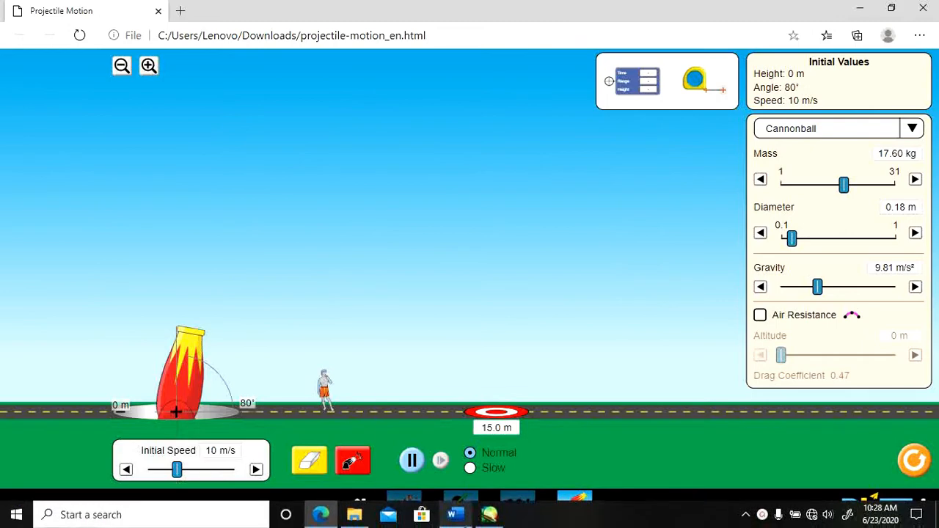
# Step: Check the angles listed in the Word results table, set the simulation's cannon to 30°, and fire it
pyautogui.click(468, 506)
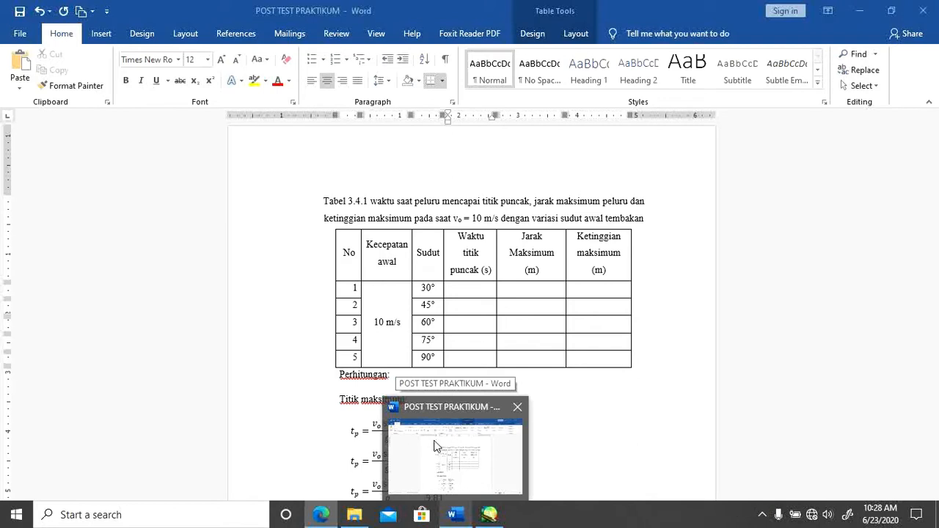
pyautogui.click(436, 440)
pyautogui.moveTo(193, 367); pyautogui.dragTo(235, 391)
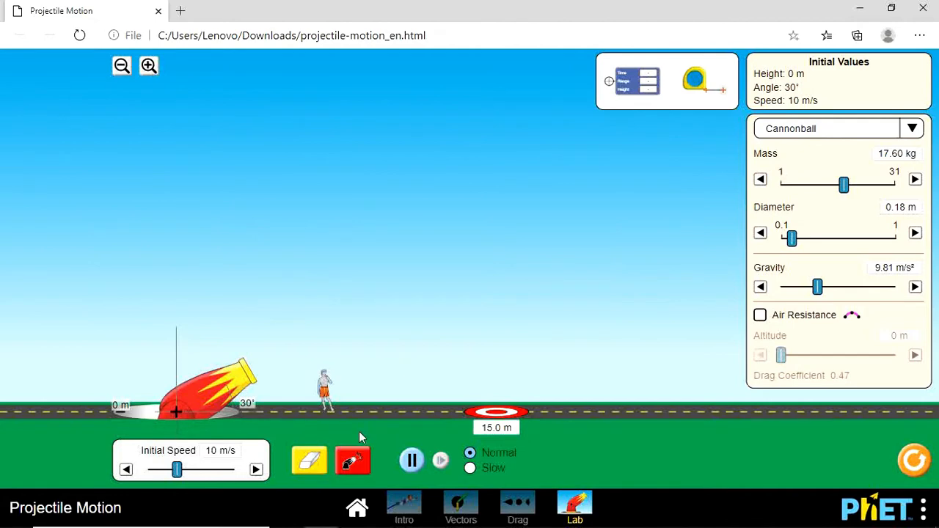
pyautogui.click(360, 463)
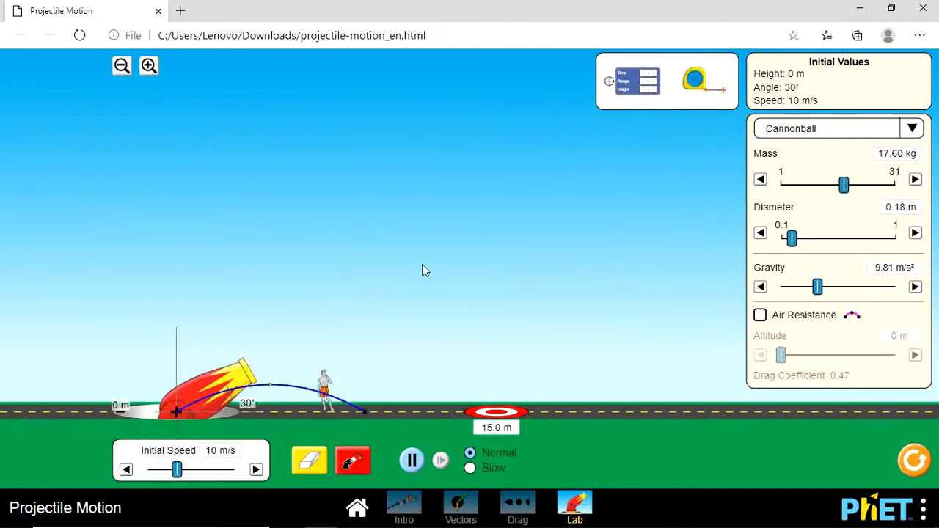
# Step: Probe the peak of the 30° trajectory and enter 0,51 as its peak time in the Word results table
pyautogui.moveTo(635, 79); pyautogui.dragTo(406, 320)
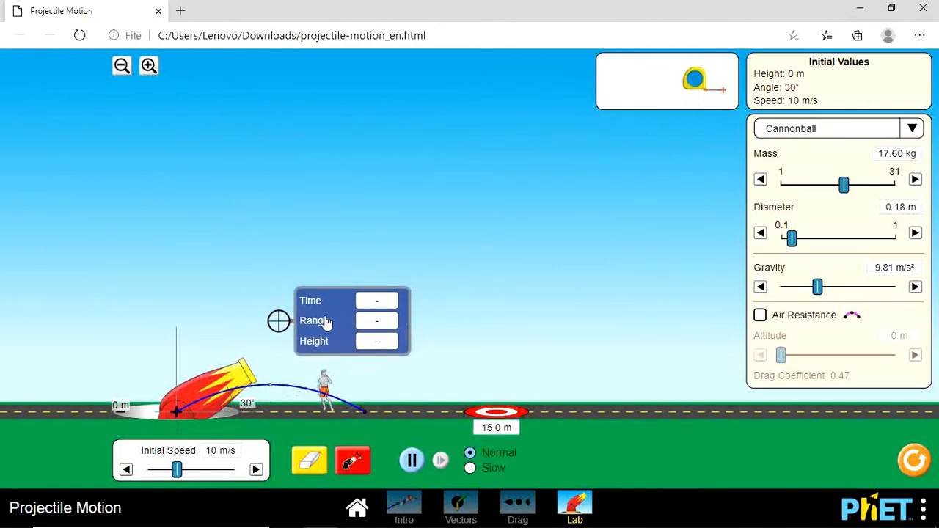
pyautogui.moveTo(325, 320); pyautogui.dragTo(318, 384)
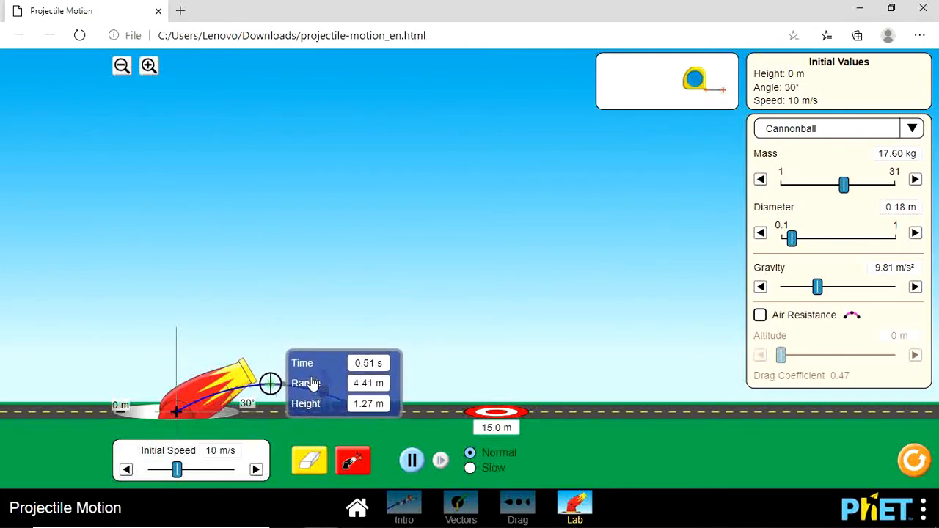
pyautogui.moveTo(421, 526)
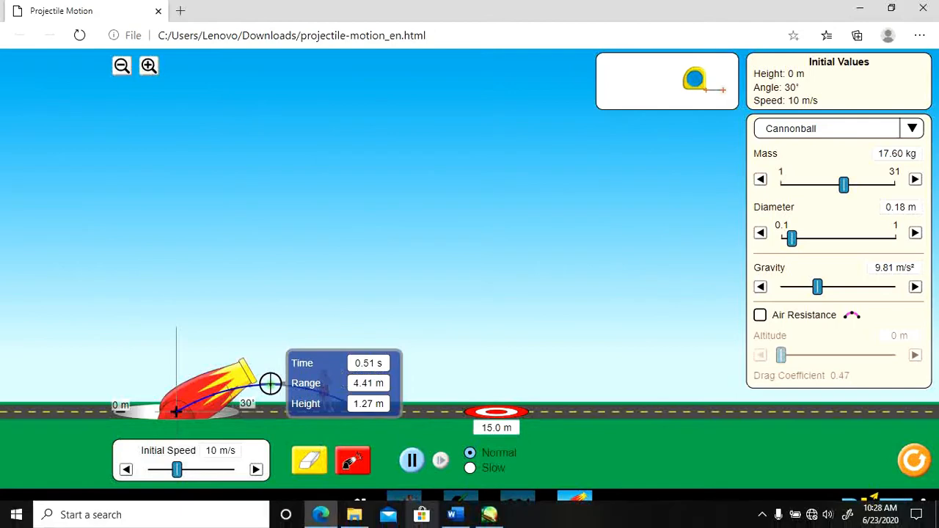
pyautogui.moveTo(455, 514)
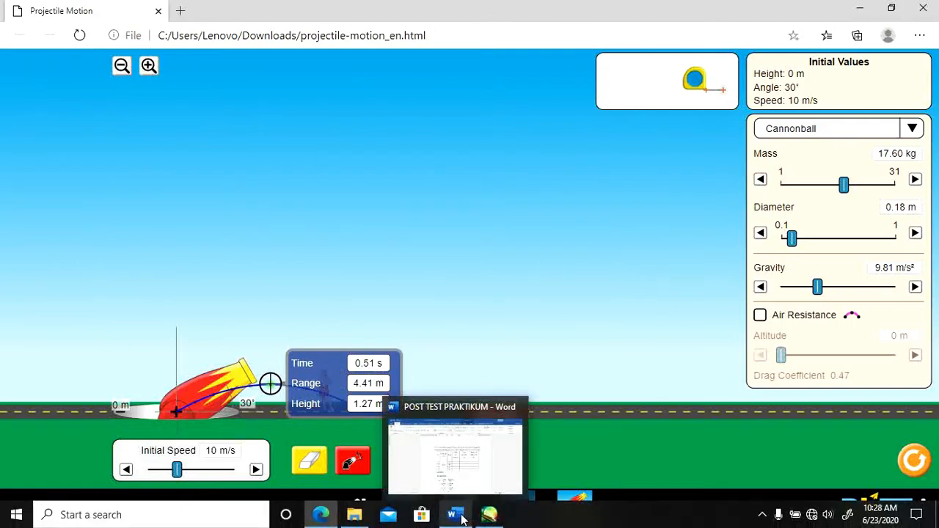
pyautogui.click(463, 474)
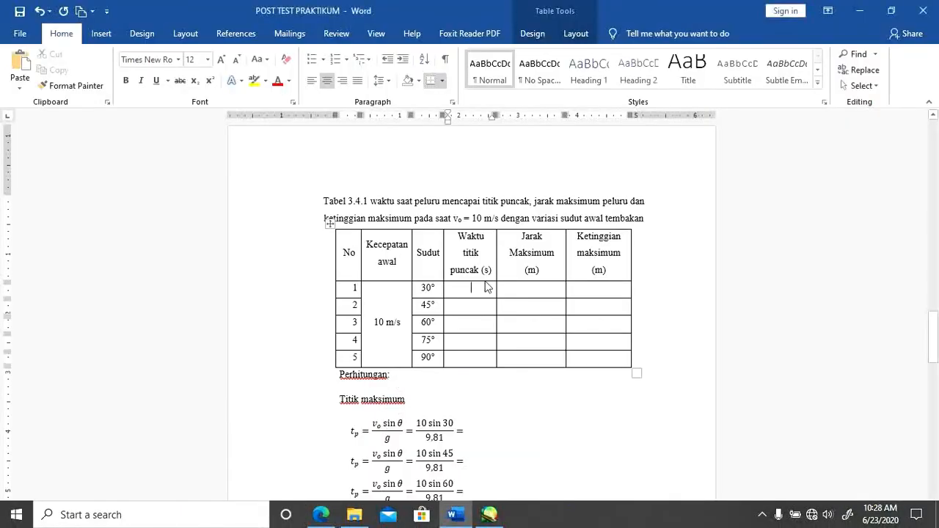
pyautogui.write('0,51')
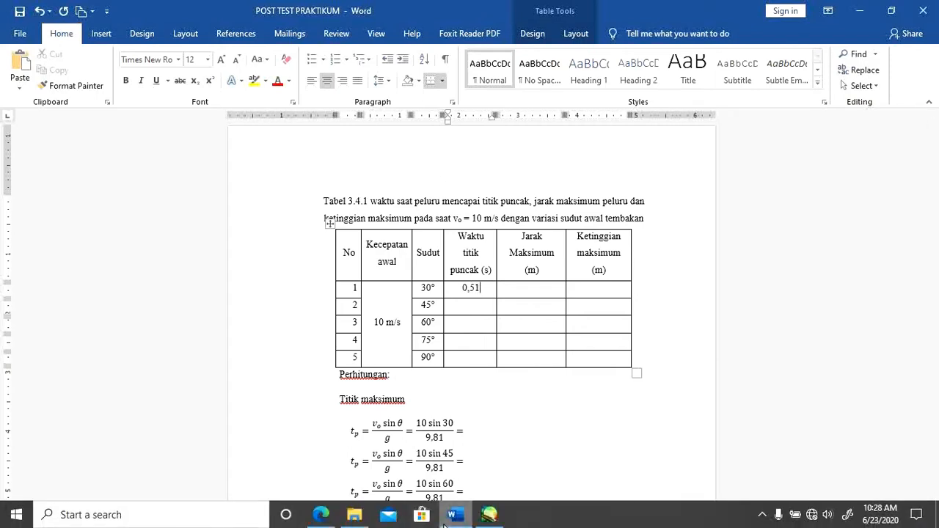
# Step: Check the peak height in the simulation and enter 1,27 as the 30° maximum height in the Word table
pyautogui.moveTo(323, 520)
pyautogui.click(326, 475)
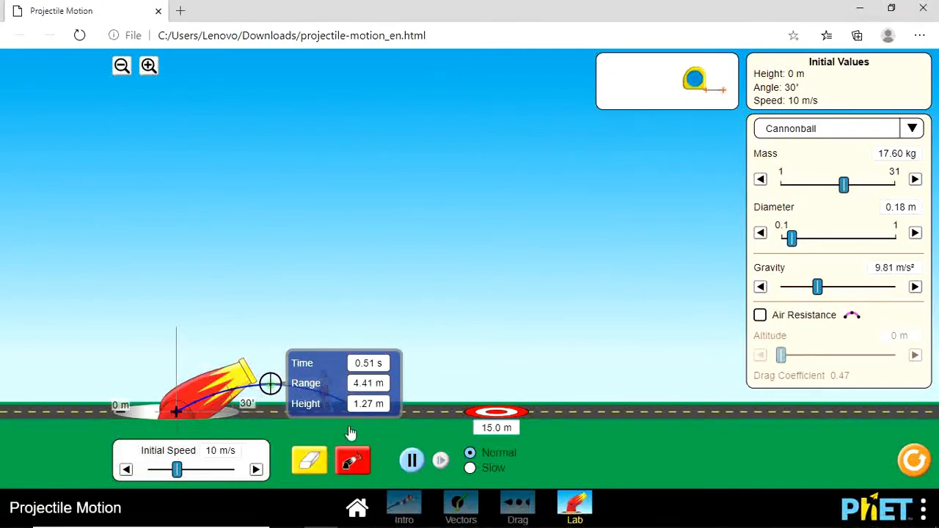
pyautogui.moveTo(463, 519)
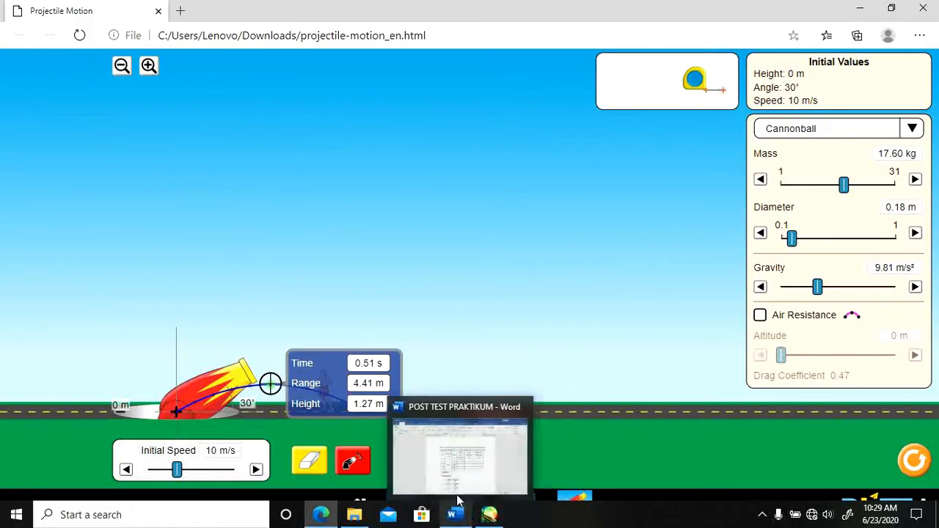
pyautogui.click(458, 489)
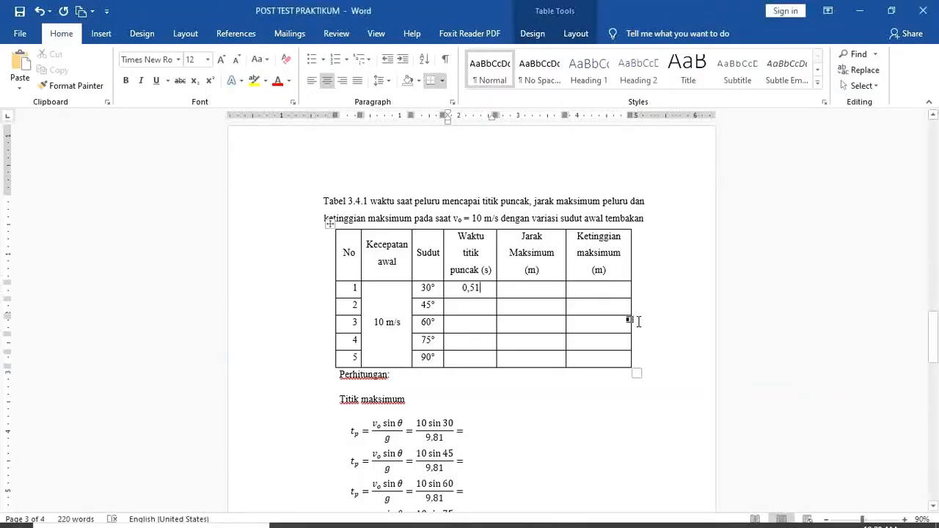
pyautogui.click(610, 289)
pyautogui.write('1,27')
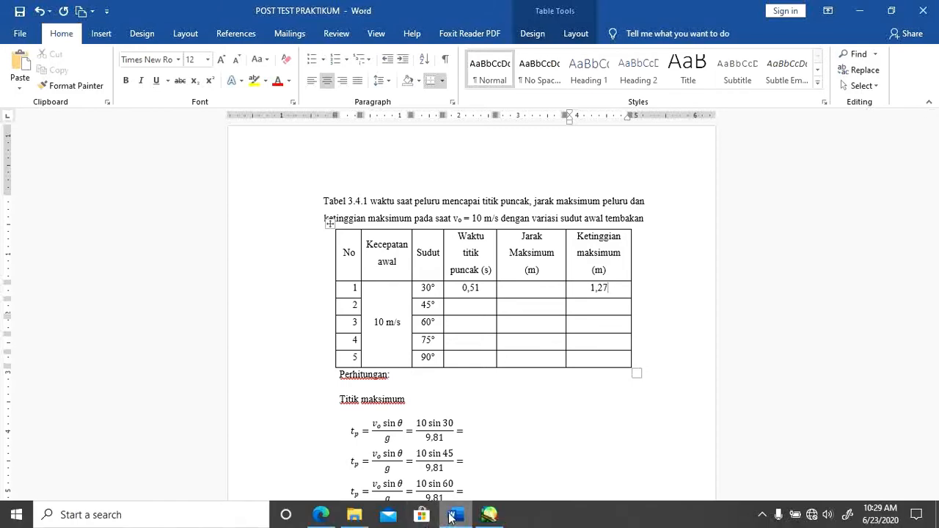
# Step: In the simulation, measure the 30° shot's horizontal distance from the cannon's origin to the landing point with the tape measure
pyautogui.click(328, 488)
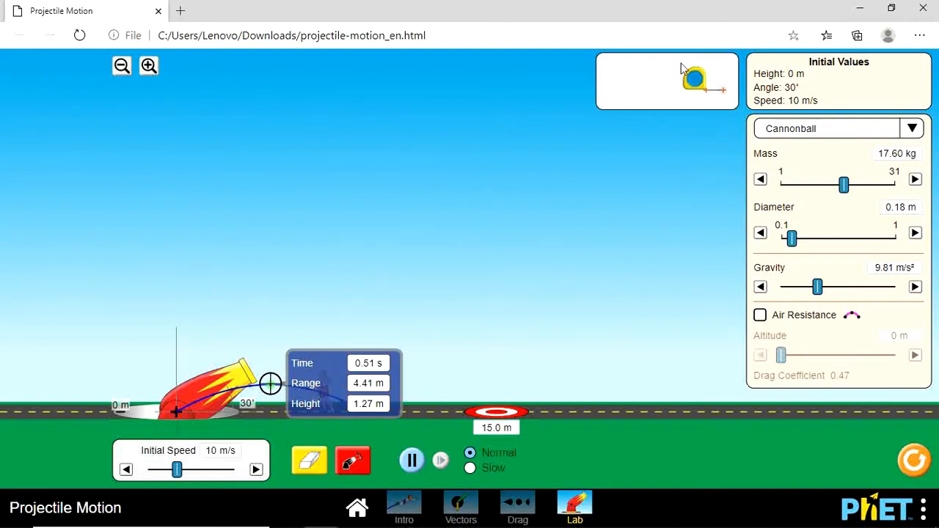
pyautogui.moveTo(694, 79); pyautogui.dragTo(159, 398)
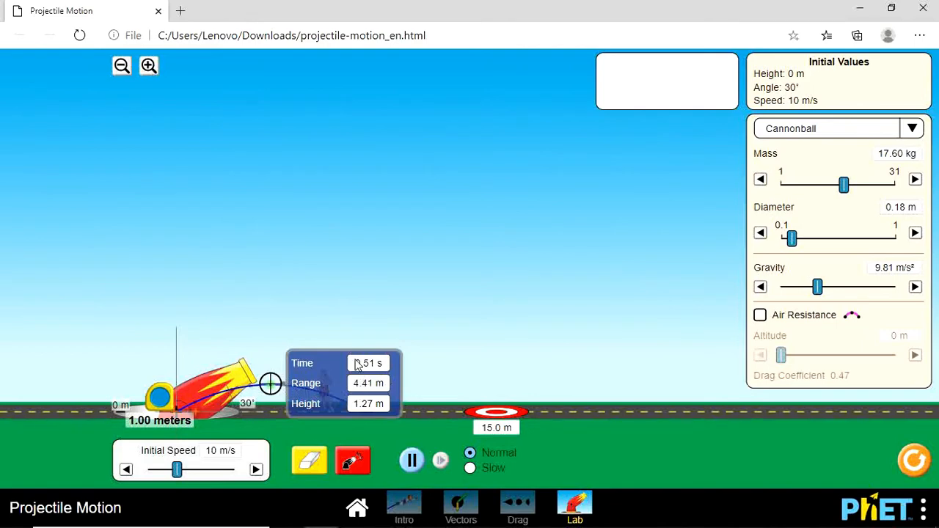
pyautogui.moveTo(357, 360); pyautogui.dragTo(353, 339)
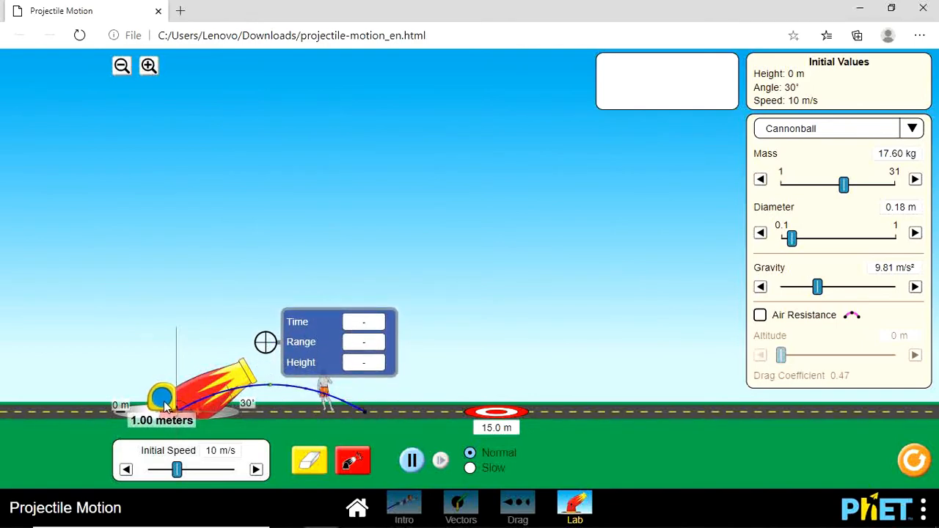
pyautogui.moveTo(194, 415); pyautogui.dragTo(367, 411)
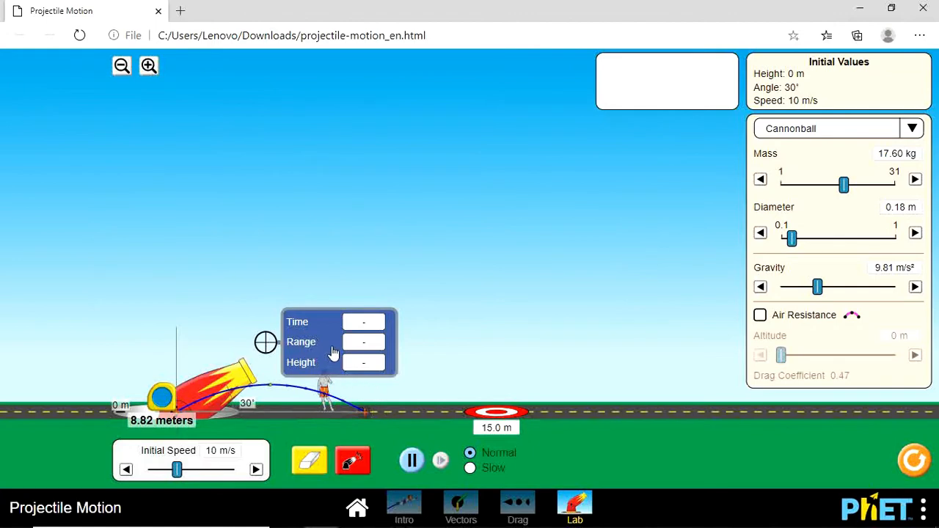
pyautogui.moveTo(332, 353); pyautogui.dragTo(337, 387)
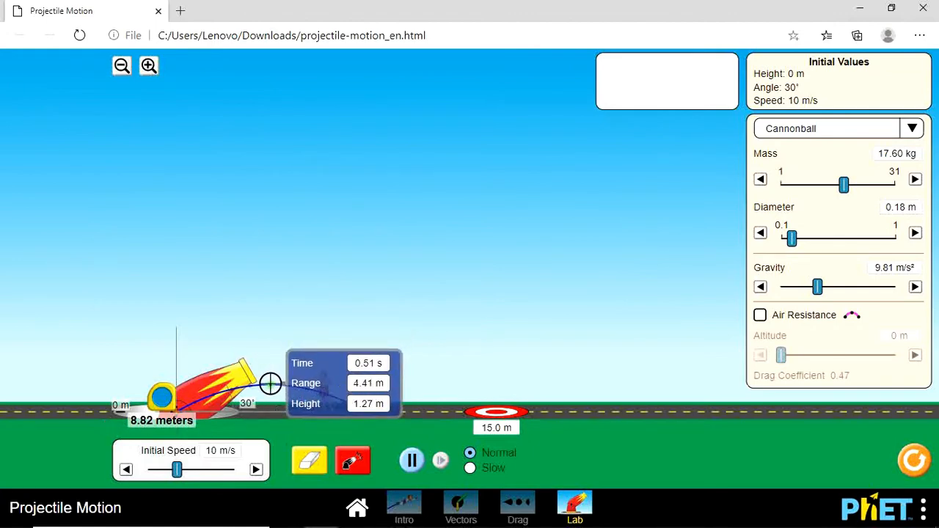
# Step: Enter 8,82 as the maximum distance in the 30° row of the Word results table
pyautogui.moveTo(456, 514)
pyautogui.click(464, 450)
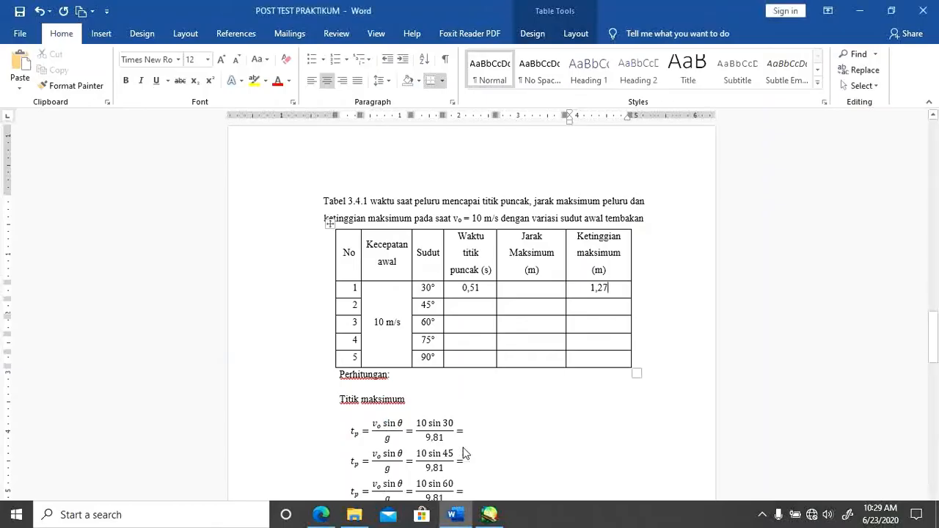
pyautogui.click(542, 291)
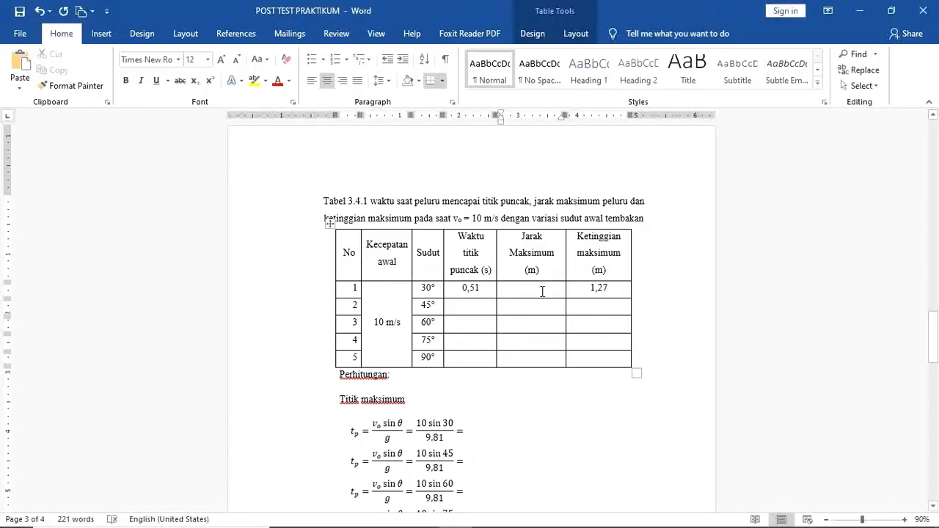
pyautogui.write('8,82')
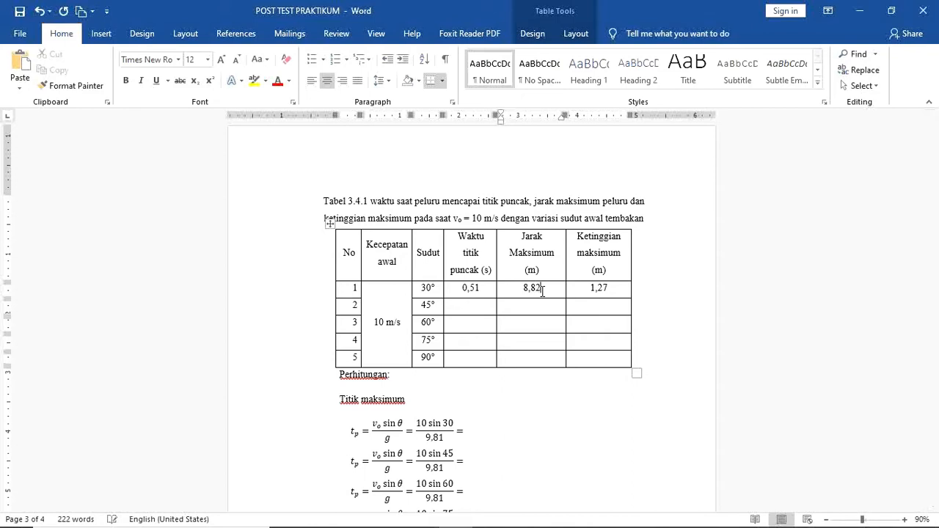
# Step: Back in the simulation, set the cannon's angle to 45°, erase the old trajectory, and move the measuring tools clear of the cannon
pyautogui.moveTo(469, 527)
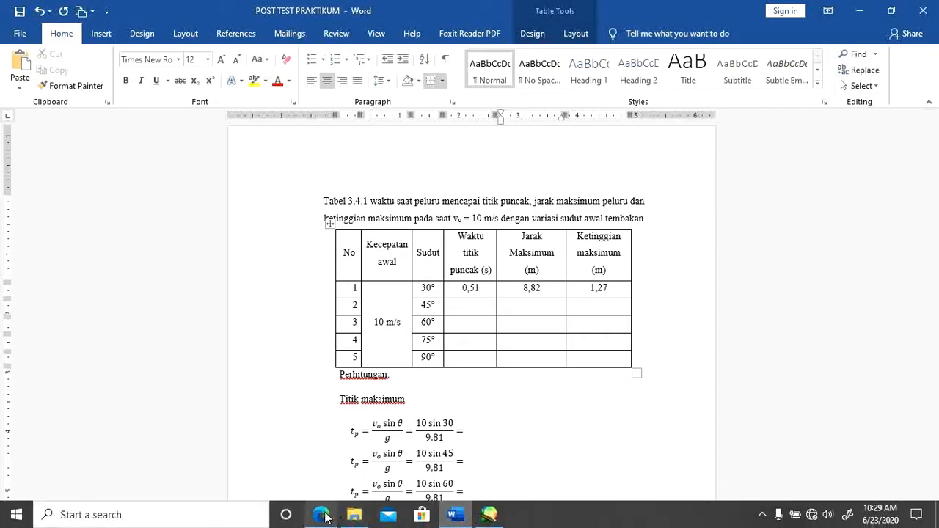
pyautogui.moveTo(325, 517)
pyautogui.click(328, 479)
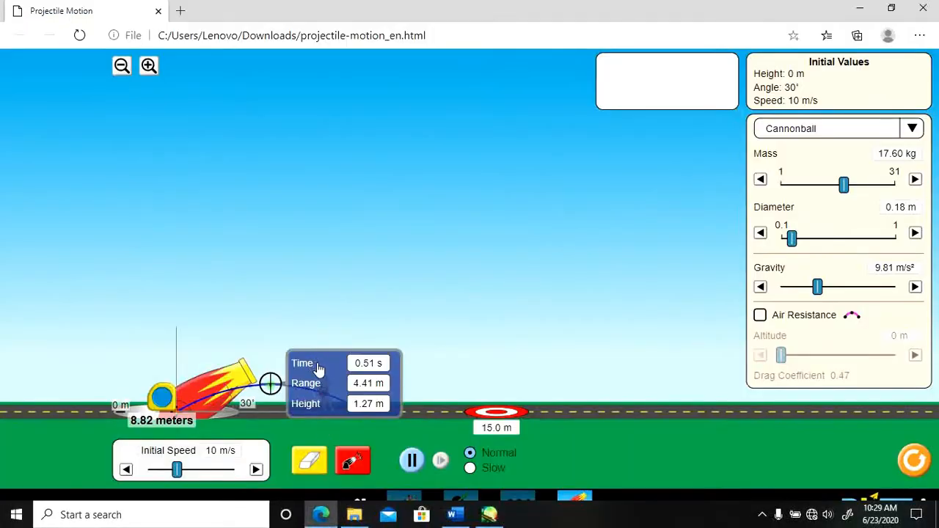
pyautogui.moveTo(238, 392); pyautogui.dragTo(223, 375)
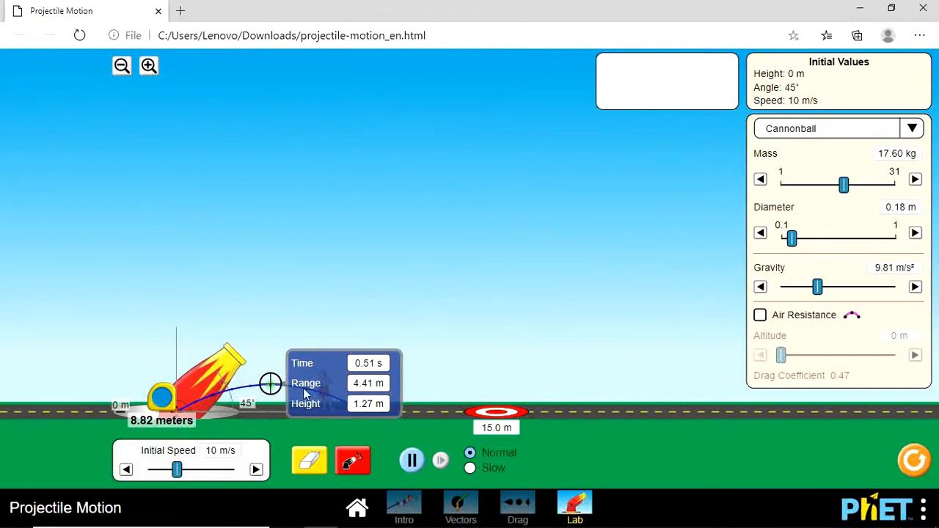
pyautogui.moveTo(310, 389)
pyautogui.mouseDown()
pyautogui.moveTo(352, 341)
pyautogui.moveTo(341, 324)
pyautogui.mouseUp()
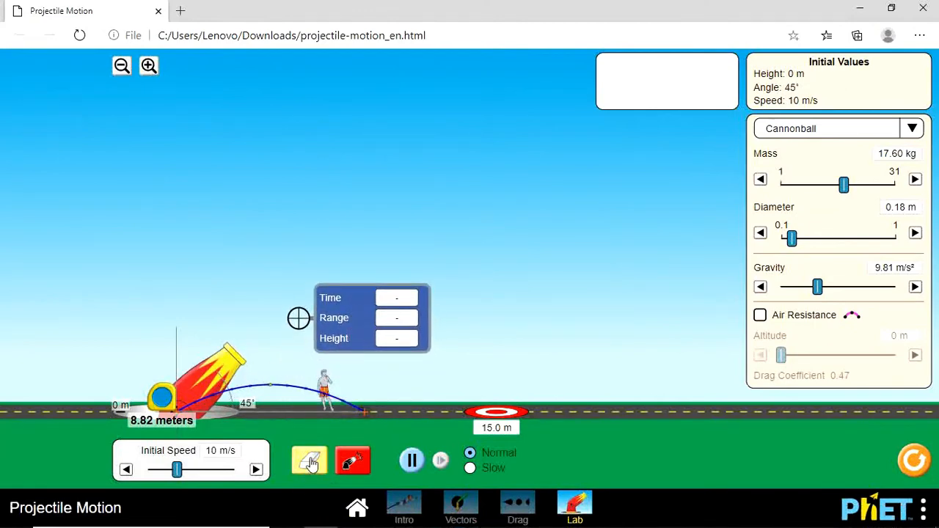
pyautogui.click(311, 461)
pyautogui.moveTo(163, 401)
pyautogui.mouseDown()
pyautogui.moveTo(98, 391)
pyautogui.moveTo(119, 415)
pyautogui.mouseUp()
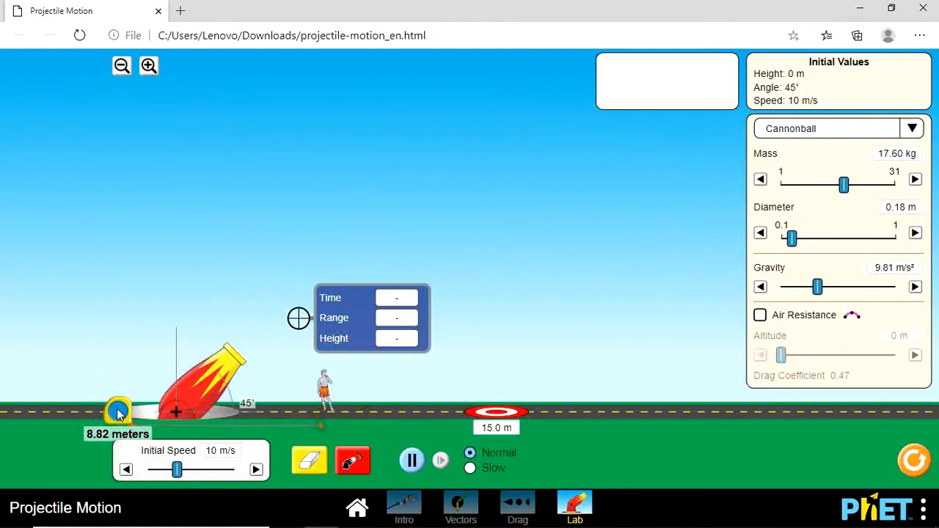
# Step: Fire the 45° shot and place the time, range and height probe on the trajectory's peak
pyautogui.click(352, 460)
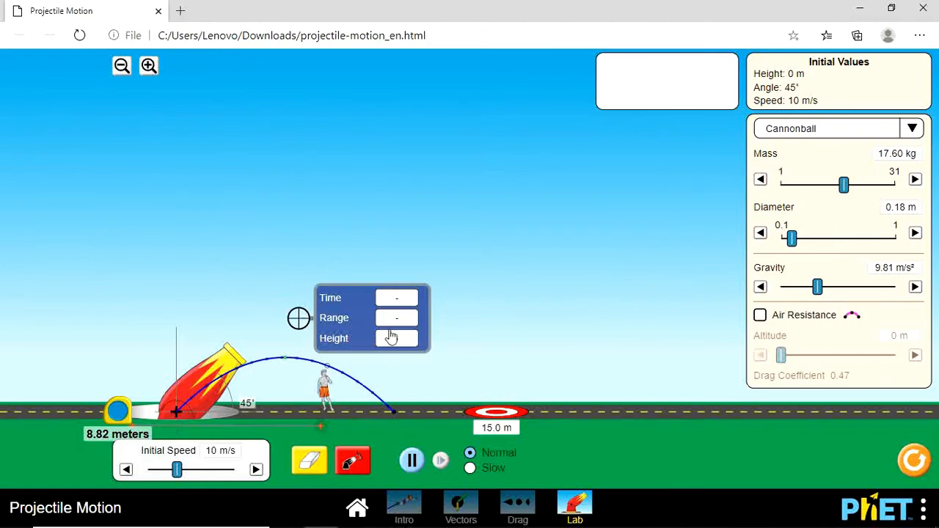
pyautogui.moveTo(391, 336); pyautogui.dragTo(376, 366)
# Step: In the 45° row of the Word results table, enter 0,72 as the peak time and 2,55 as the maximum height
pyautogui.moveTo(489, 527)
pyautogui.moveTo(455, 515)
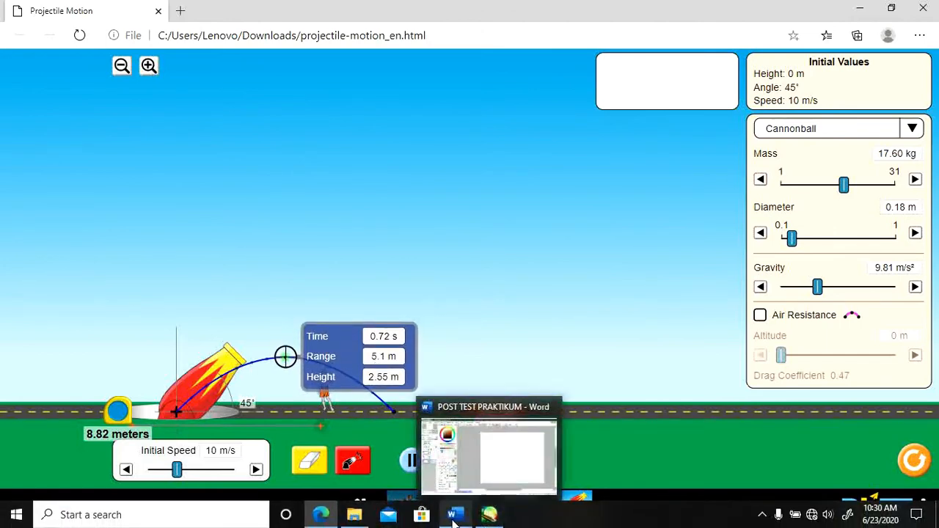
pyautogui.click(451, 479)
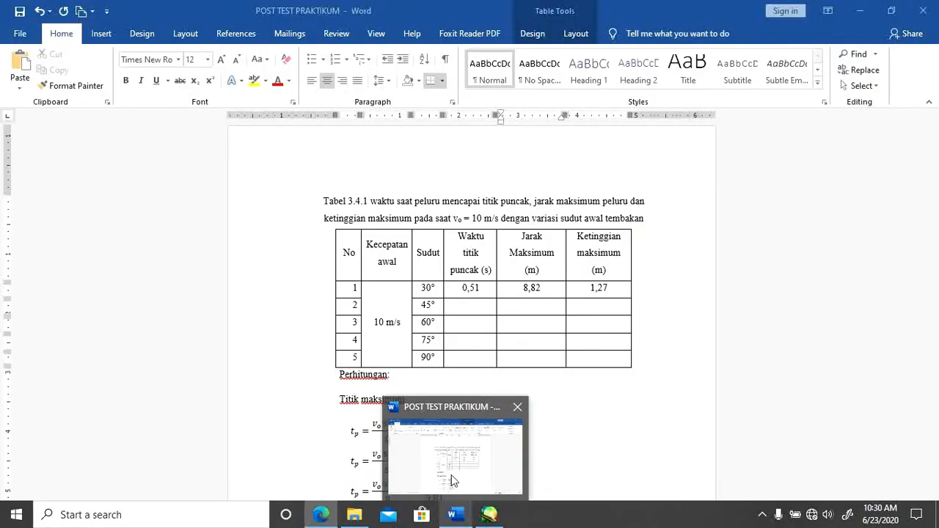
pyautogui.click(476, 306)
pyautogui.write('0,72')
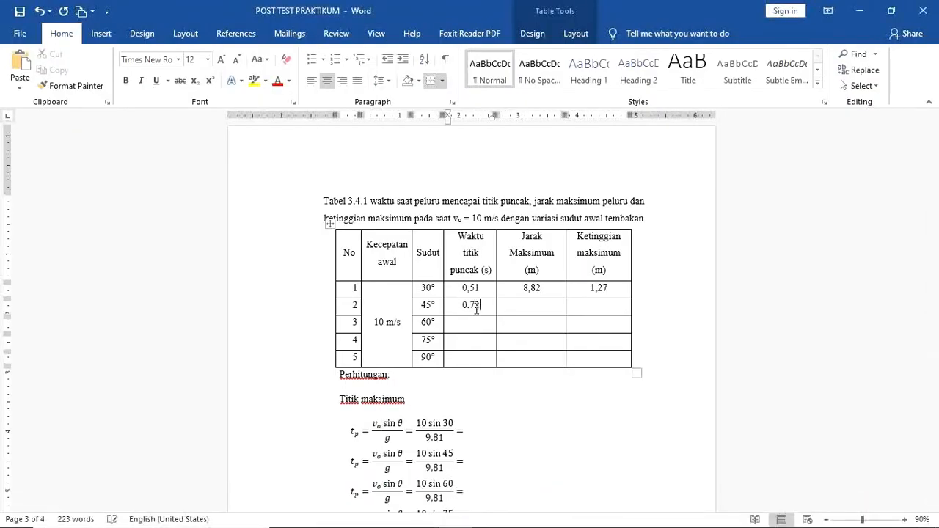
pyautogui.moveTo(552, 525)
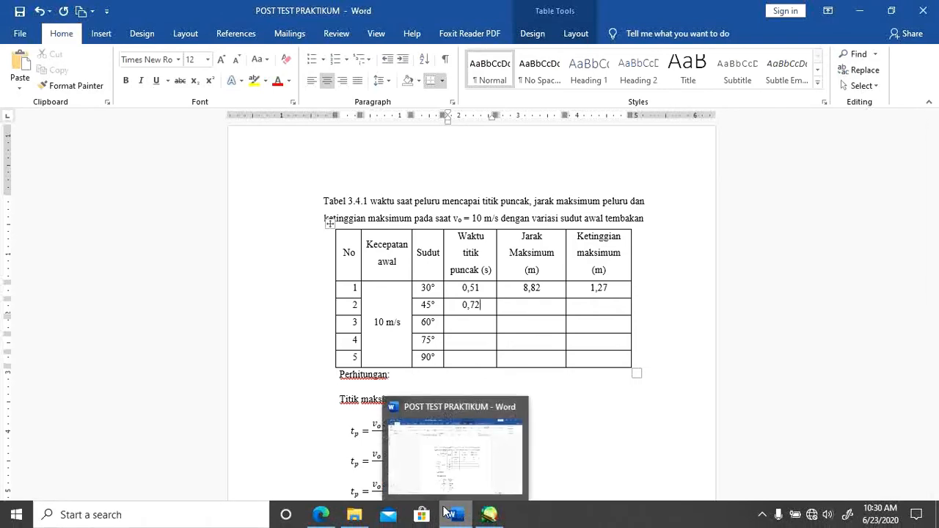
pyautogui.moveTo(315, 517)
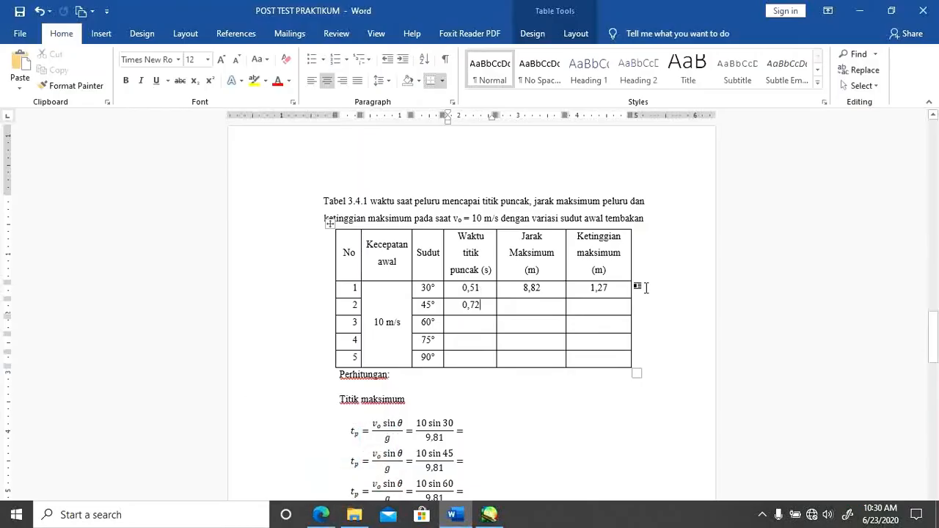
pyautogui.click(617, 306)
pyautogui.write('2')
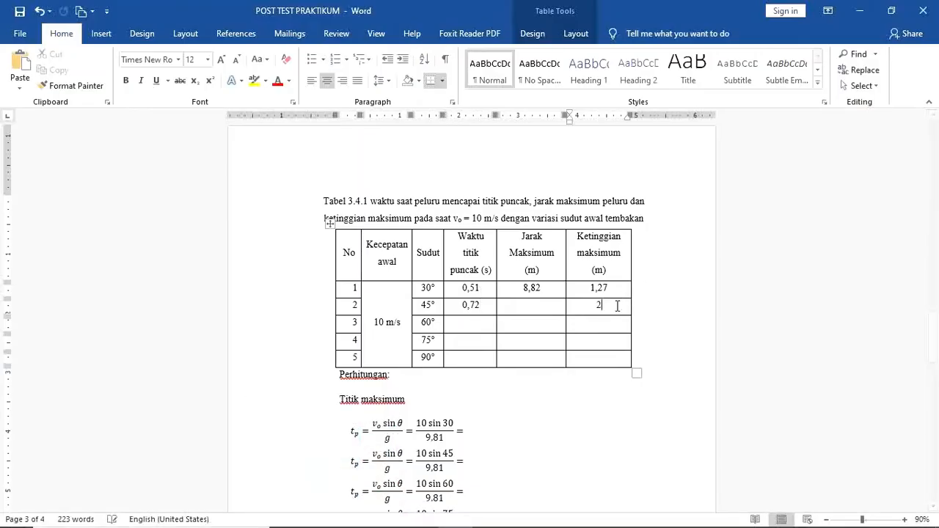
pyautogui.write(',55')
# Step: Back in the simulation, measure the 45° shot's horizontal distance from the cannon's origin to the landing point with the tape measure
pyautogui.moveTo(323, 521)
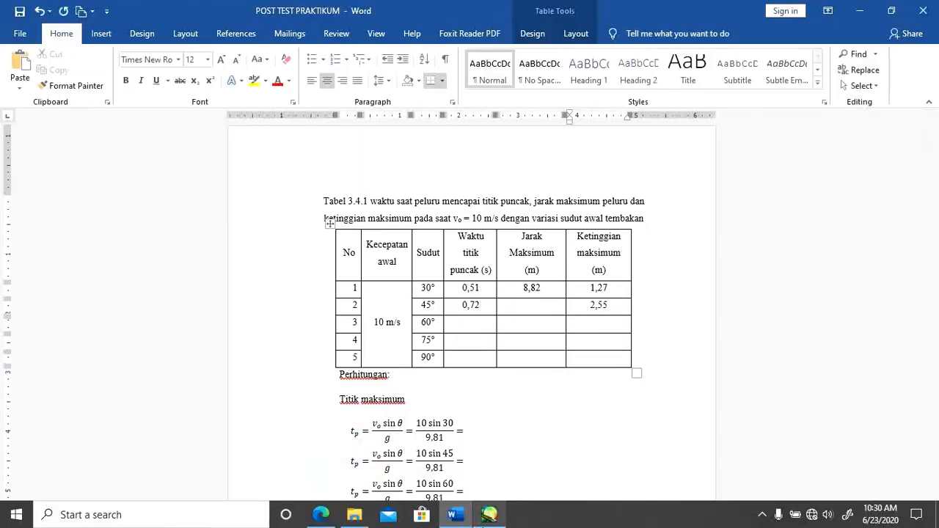
pyautogui.click(326, 475)
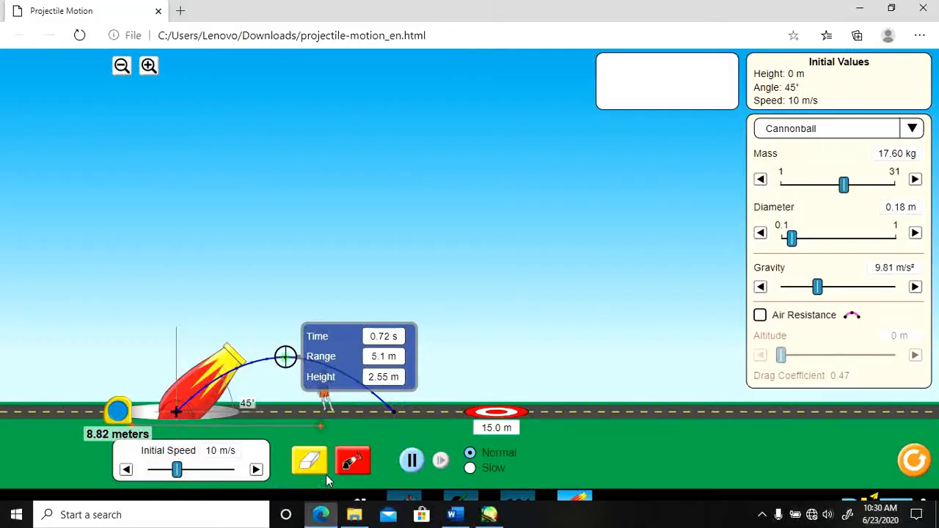
pyautogui.moveTo(124, 408); pyautogui.dragTo(174, 396)
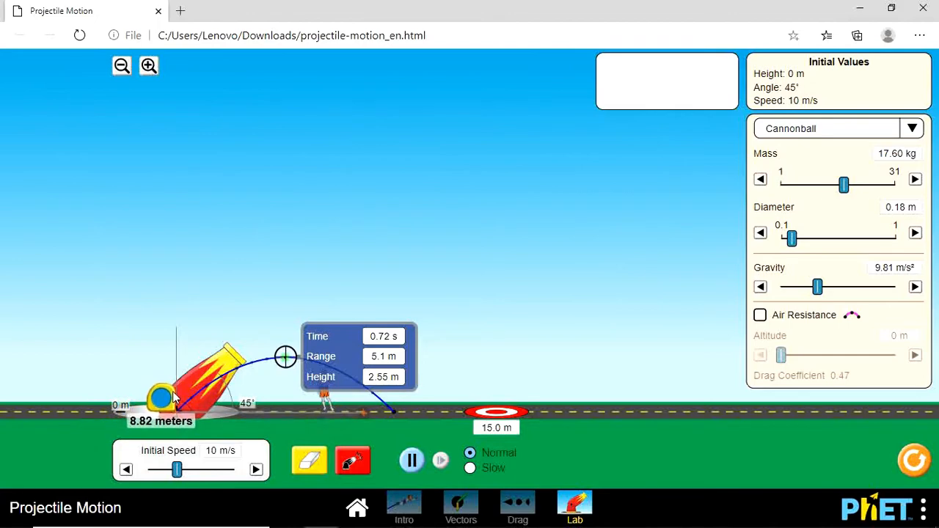
pyautogui.moveTo(363, 412); pyautogui.dragTo(390, 411)
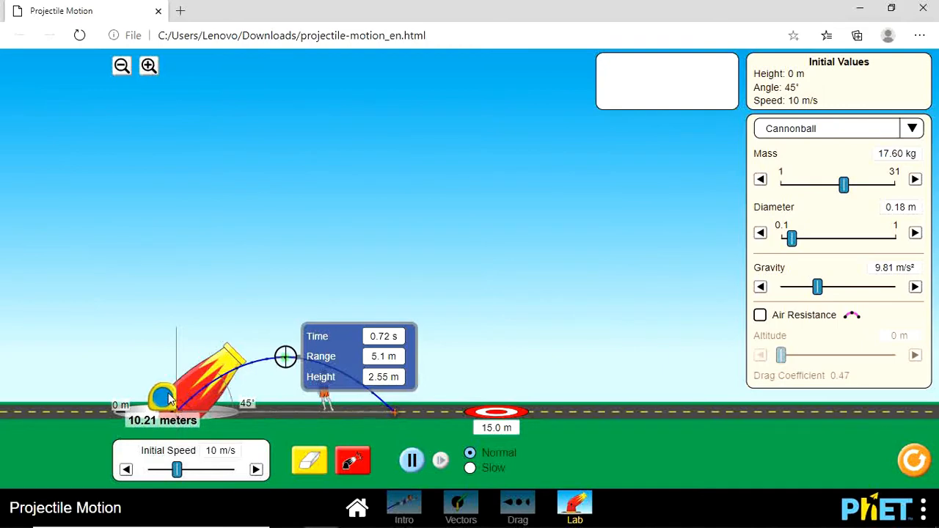
pyautogui.moveTo(168, 399); pyautogui.dragTo(169, 399)
# Step: Enter 10,21 as the maximum distance in the 45° row of the Word results table
pyautogui.moveTo(355, 521)
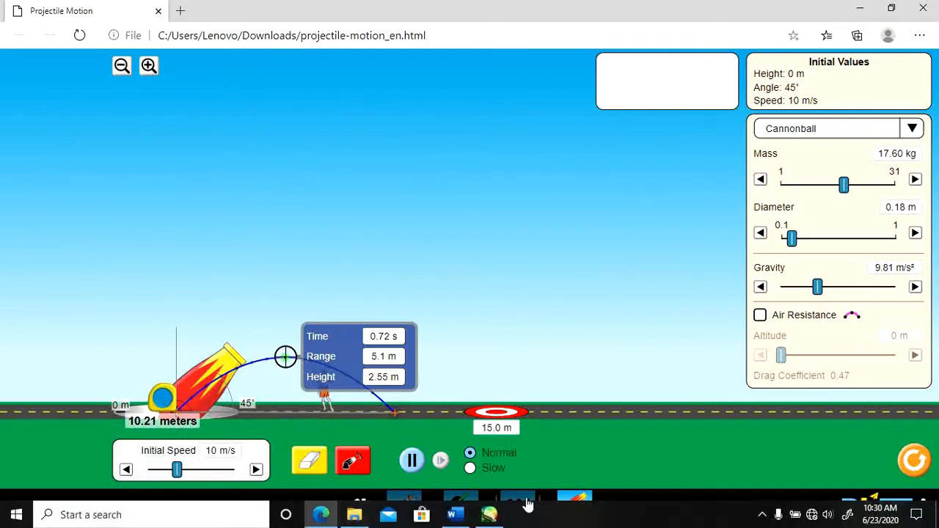
pyautogui.moveTo(455, 510)
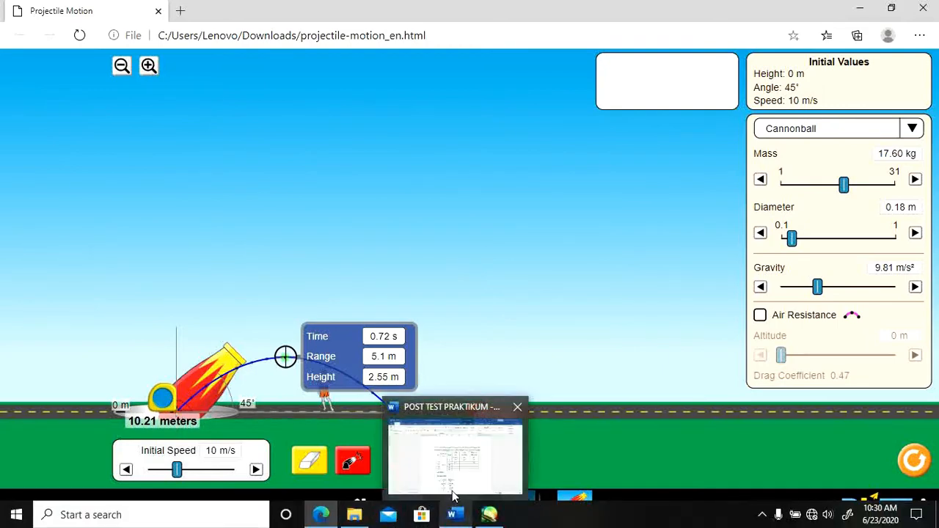
pyautogui.click(454, 470)
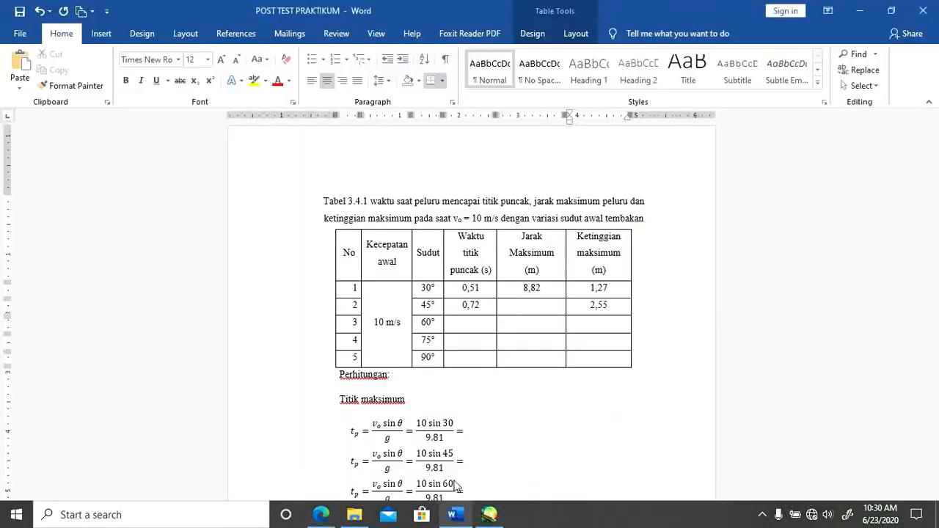
pyautogui.click(531, 307)
pyautogui.write('10,21')
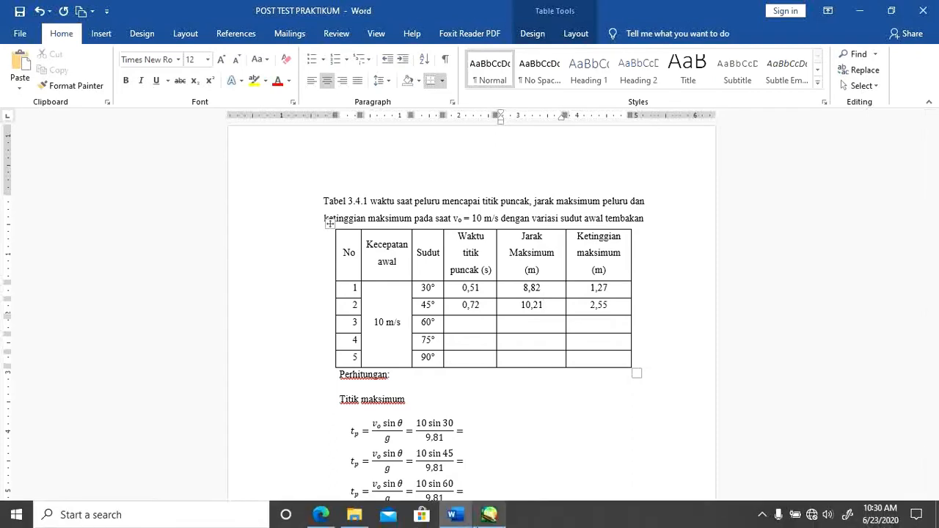
pyautogui.moveTo(321, 514)
pyautogui.click(325, 477)
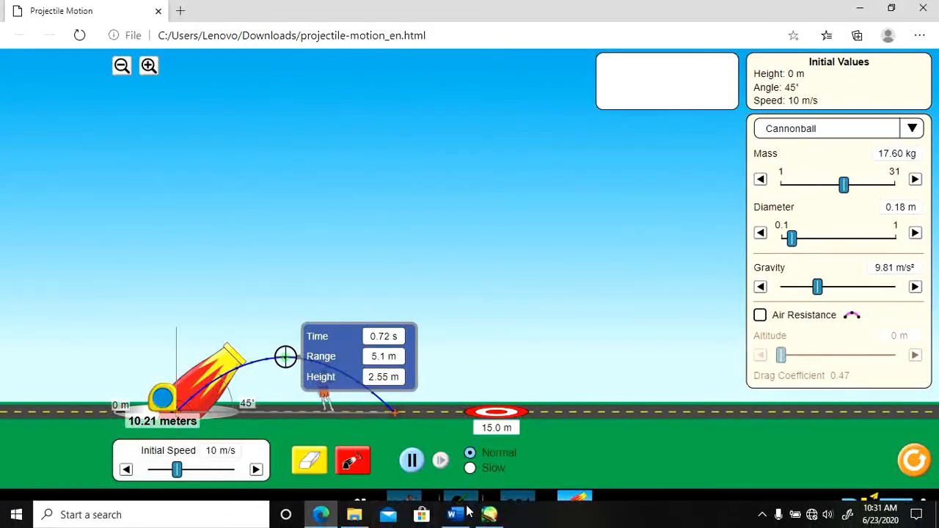
pyautogui.moveTo(463, 519)
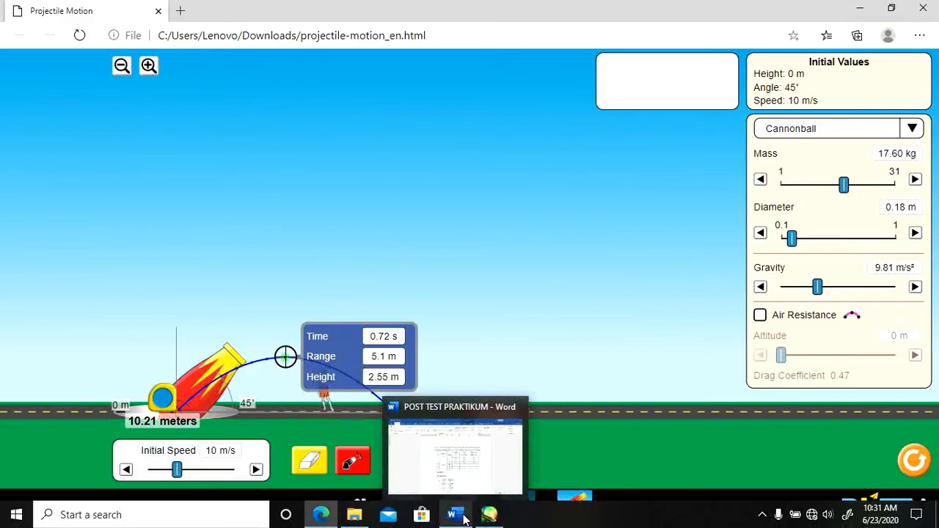
pyautogui.click(455, 470)
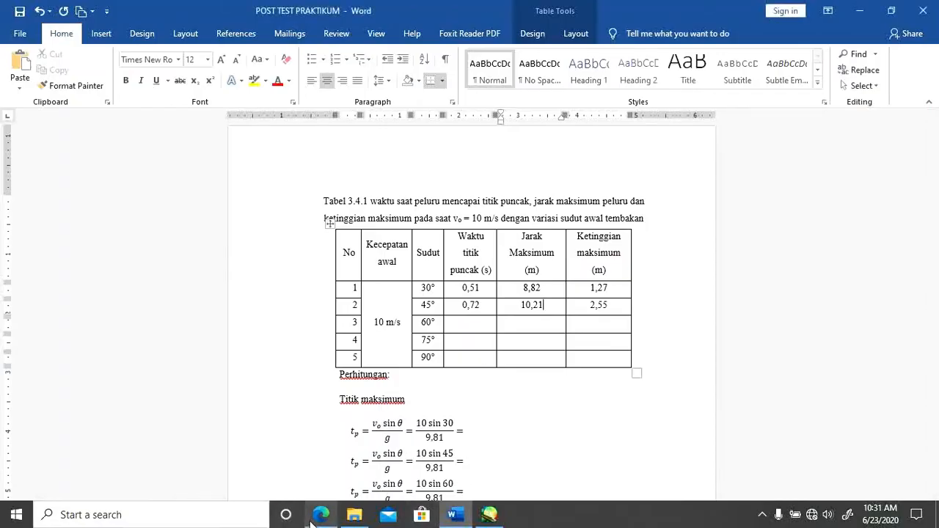
pyautogui.moveTo(321, 514)
pyautogui.click(312, 448)
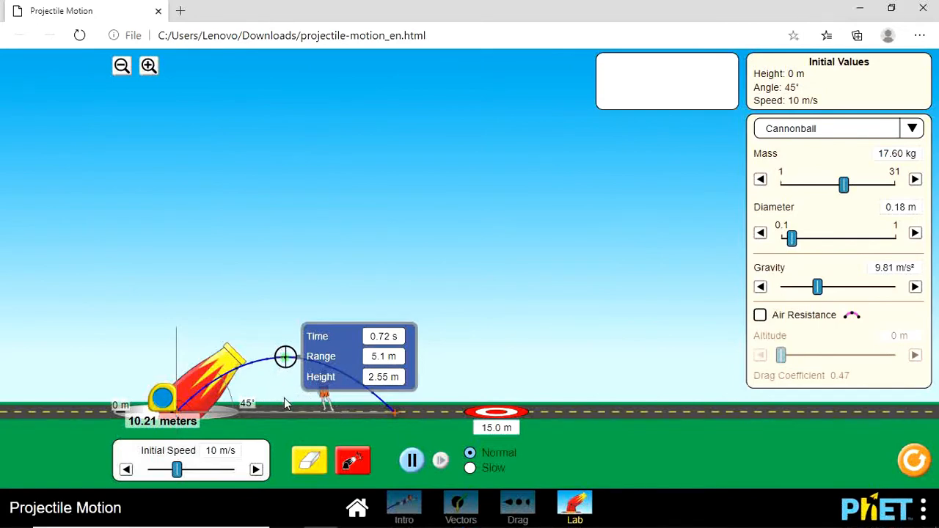
# Step: In the Word report, copy the 10 sin 30 over 9,81 fraction to the end of the first peak-time equation, after its last equals sign
pyautogui.hotkey('alt', 'Tab')
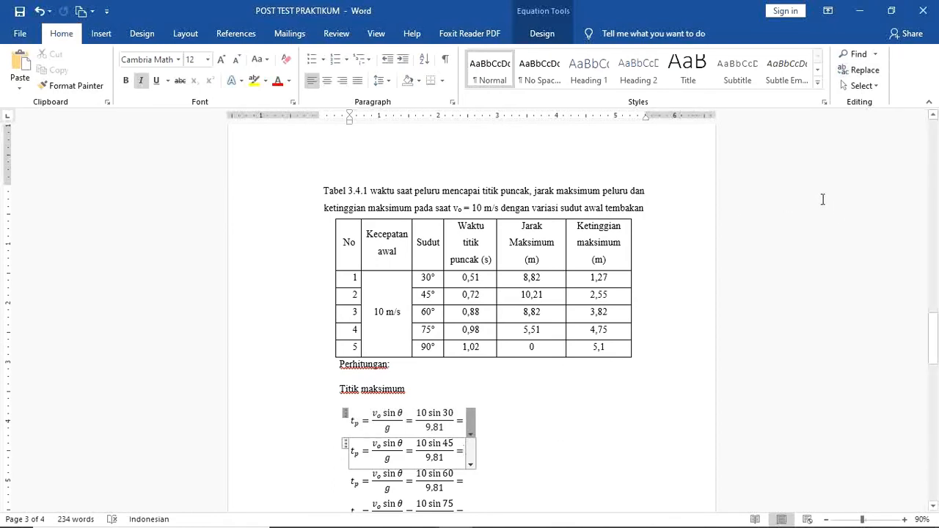
pyautogui.moveTo(938, 349); pyautogui.dragTo(937, 350)
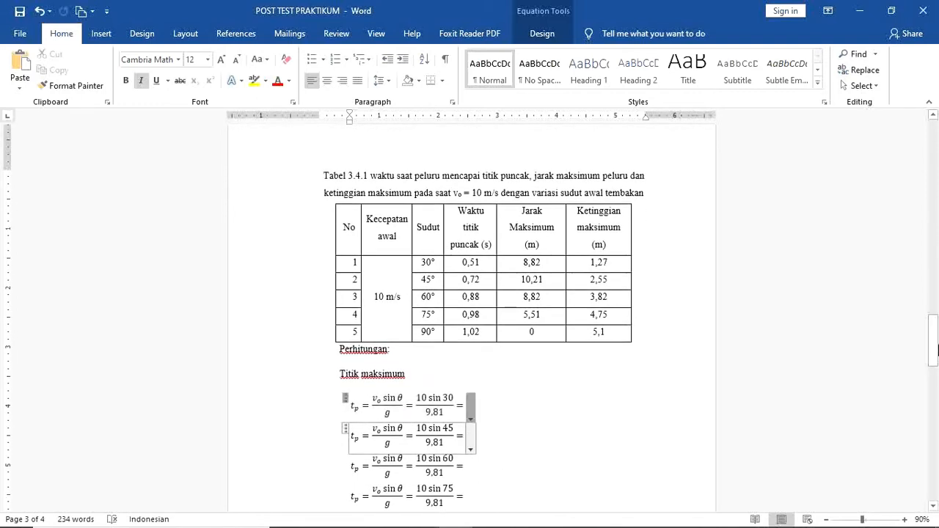
pyautogui.click(464, 407)
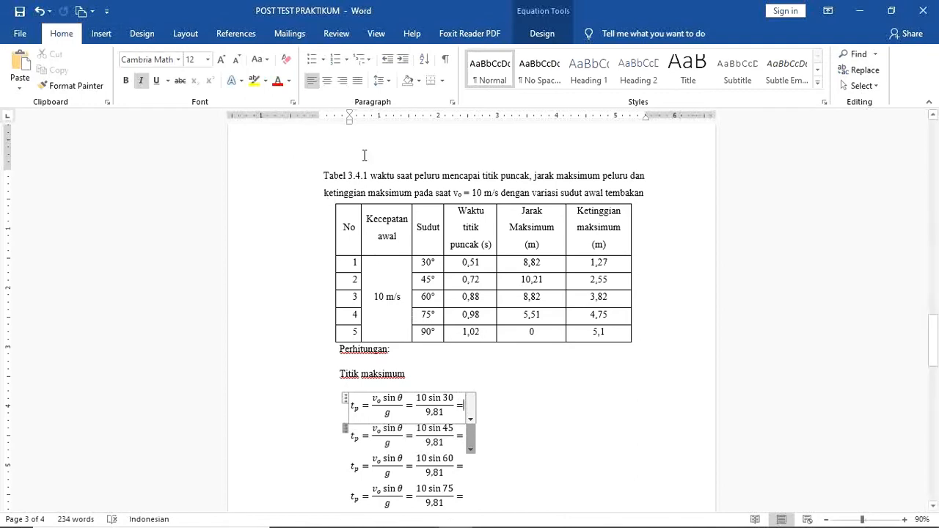
pyautogui.hotkey('ctrl', 'z')
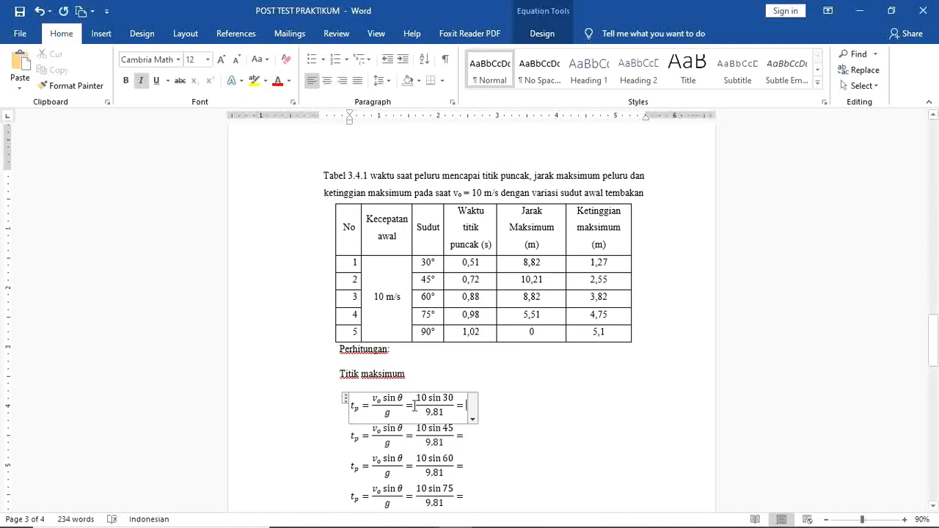
pyautogui.click(431, 402)
pyautogui.doubleClick(444, 402)
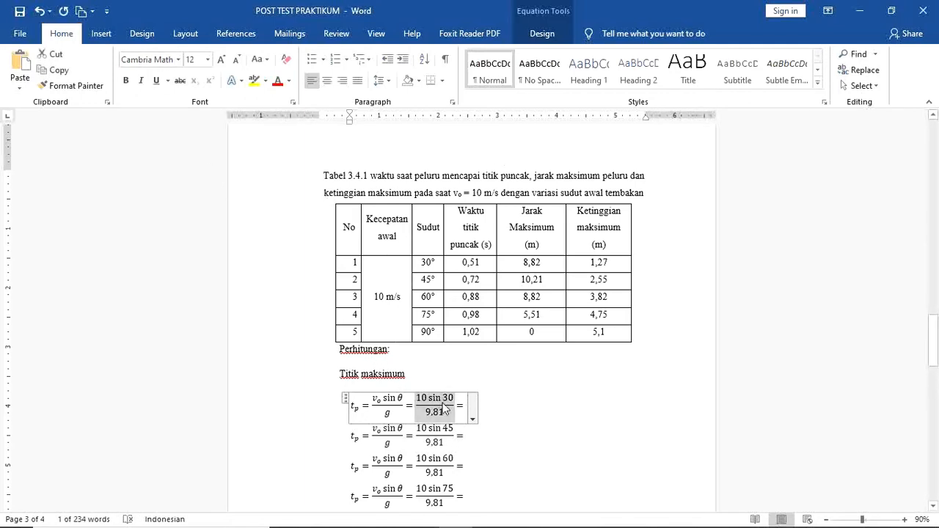
pyautogui.click(467, 407)
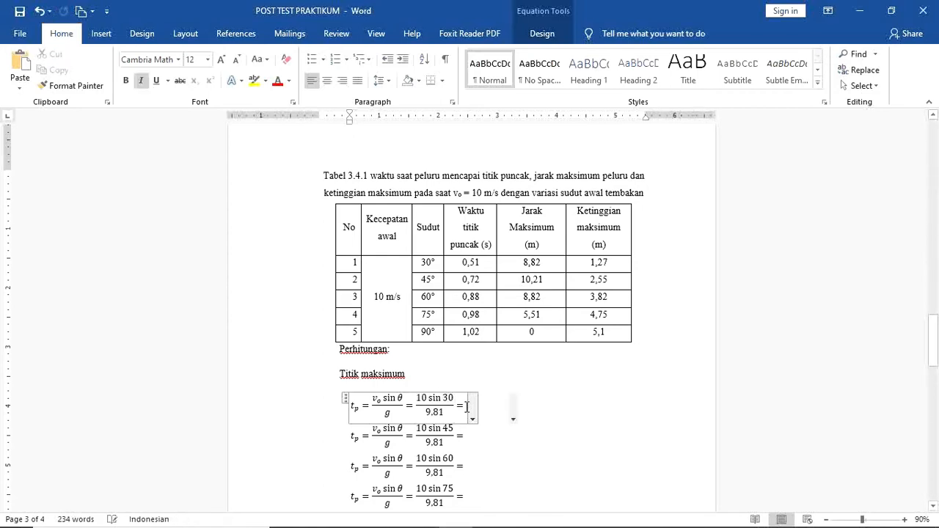
pyautogui.hotkey('ctrl', 'v')
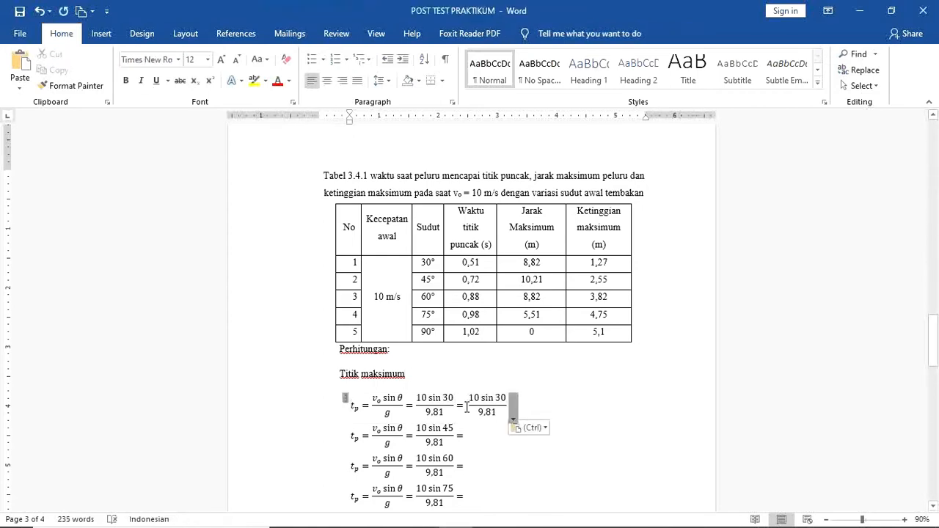
# Step: Remove sin 30 from the numerator of the copied fraction, leaving 10 over 9,81
pyautogui.click(489, 400)
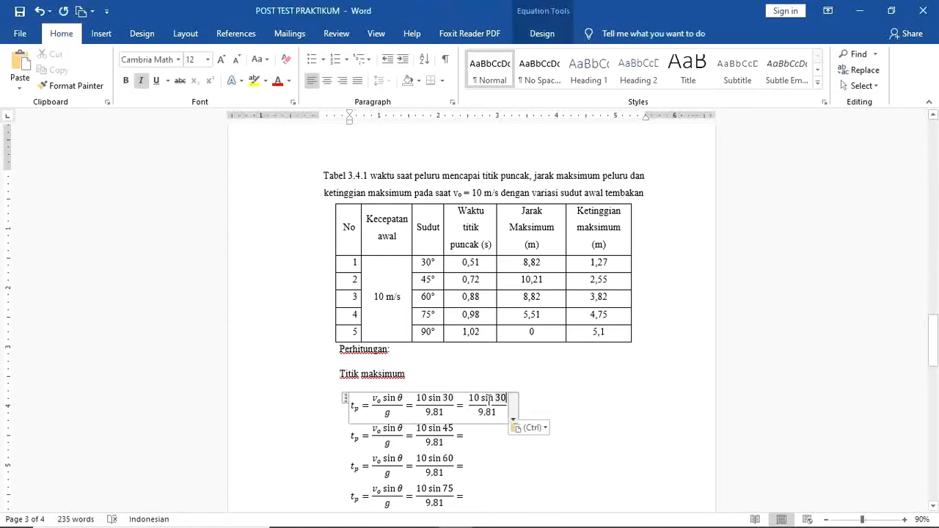
pyautogui.press('BackSpace')
pyautogui.press('BackSpace')
pyautogui.press('BackSpace')
pyautogui.press('BackSpace')
pyautogui.press('BackSpace')
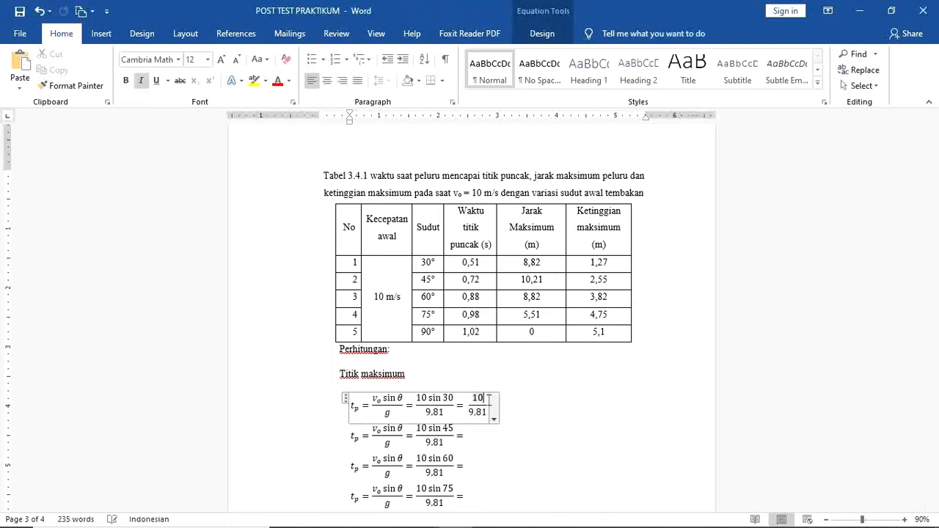
# Step: Complete the copied fraction's numerator as 10x1/2, adding the one-half as a stacked fraction after the 10 with an x between them
pyautogui.click(101, 33)
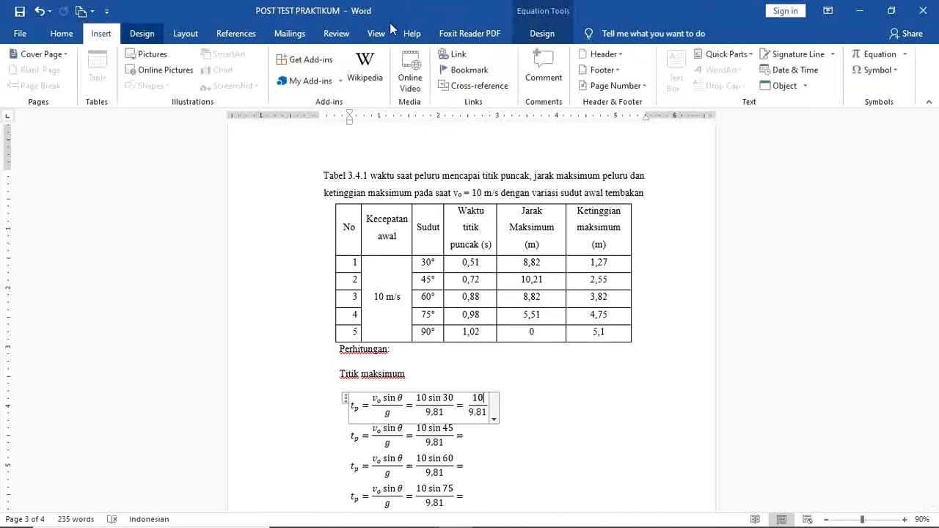
pyautogui.click(879, 54)
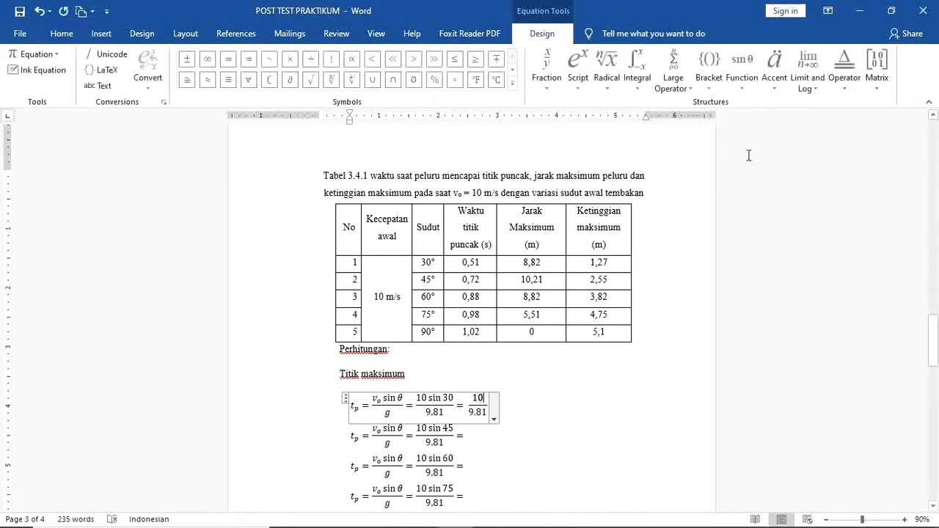
pyautogui.click(547, 68)
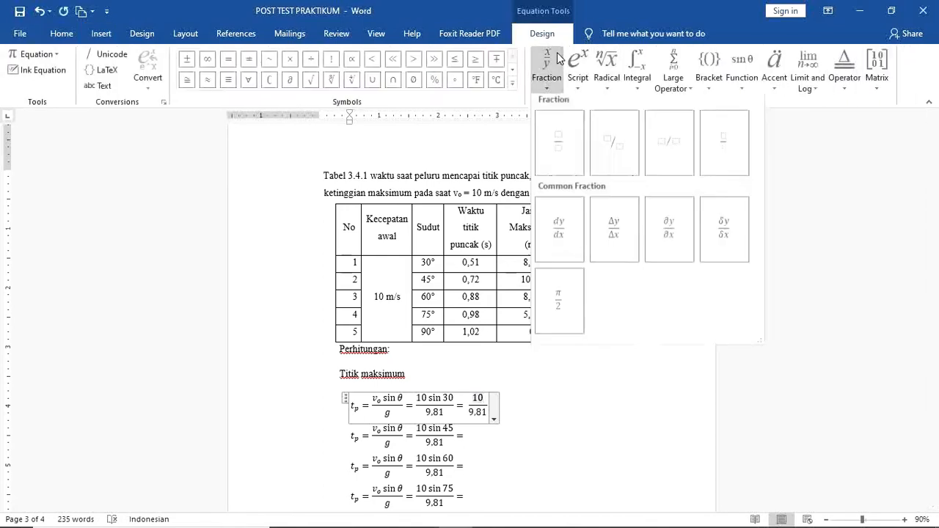
pyautogui.click(576, 168)
pyautogui.click(576, 168)
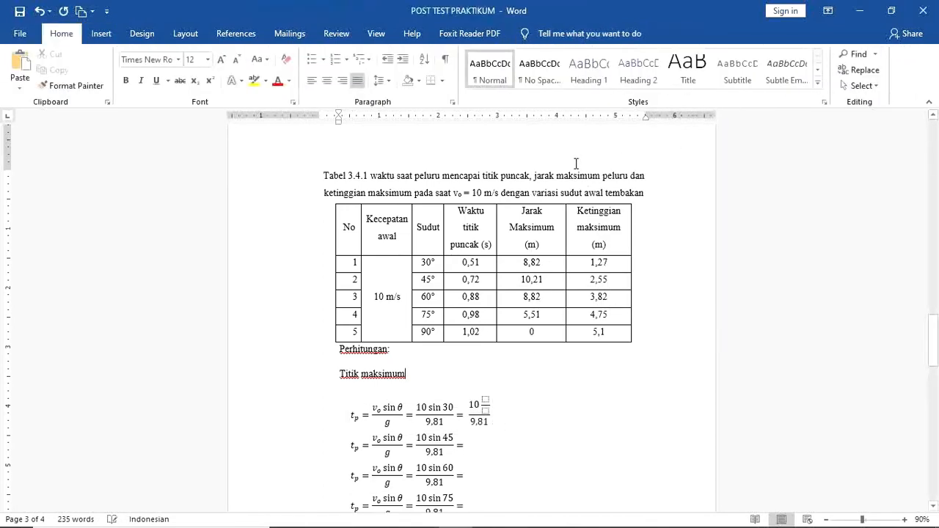
pyautogui.click(487, 400)
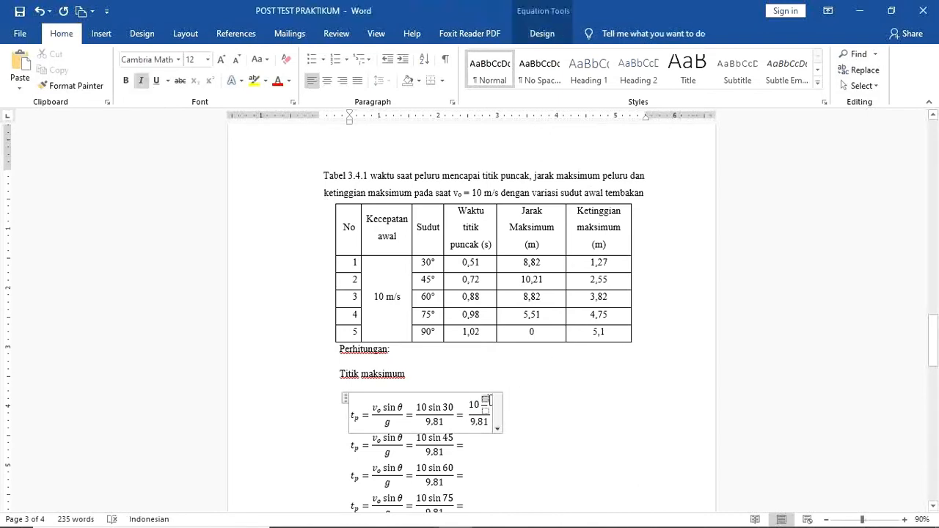
pyautogui.write('1')
pyautogui.press('Down')
pyautogui.write('2')
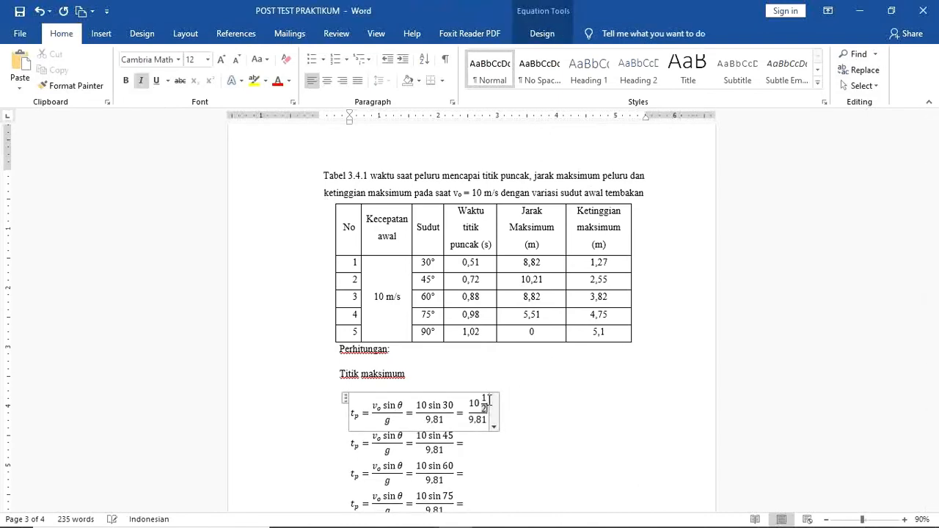
pyautogui.press('Left')
pyautogui.write('x')
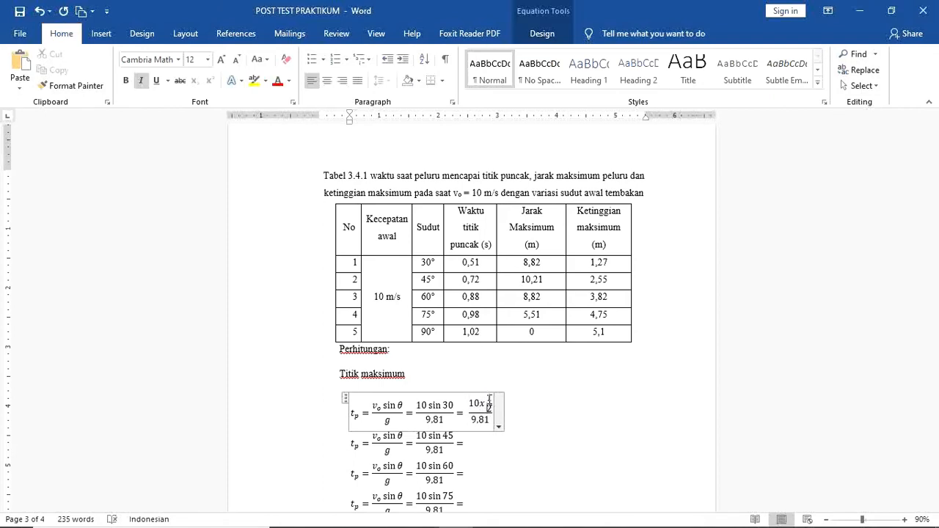
# Step: Extend the 30° peak-time equation after the 10x1/2 over 9,81 fraction with an equals sign and the copied 10 sin 30 over 9,81 fraction
pyautogui.press('Down')
pyautogui.press('Right')
pyautogui.press('Right')
pyautogui.press('Right')
pyautogui.write('=')
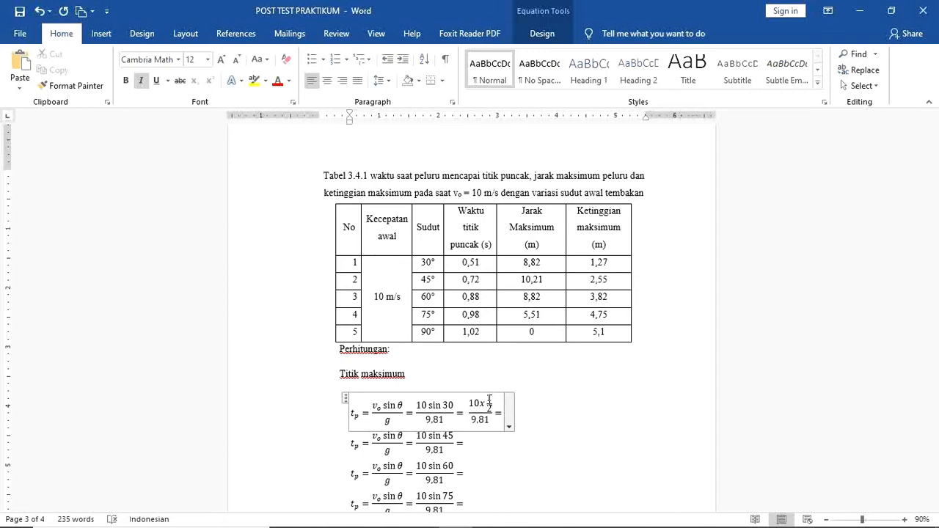
pyautogui.write('10 sin 30/9.81')
# Step: Replace the numerator 10 sin 30 of the newly pasted last fraction with 5
pyautogui.press('Left')
pyautogui.press('Left')
pyautogui.press('Left')
pyautogui.press('Left')
pyautogui.press('Left')
pyautogui.press('Left')
pyautogui.press('Left')
pyautogui.press('Left')
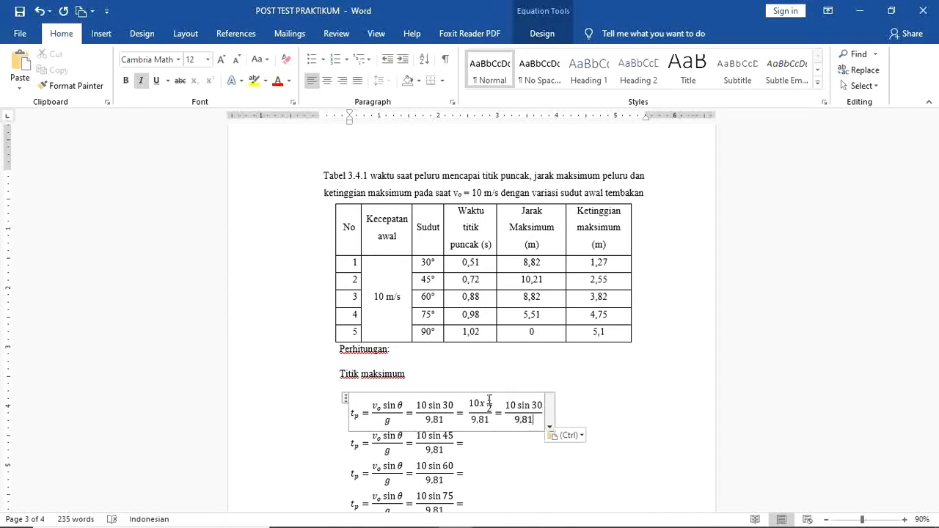
pyautogui.press('Right')
pyautogui.press('Right')
pyautogui.press('BackSpace')
pyautogui.press('BackSpace')
pyautogui.press('BackSpace')
pyautogui.press('BackSpace')
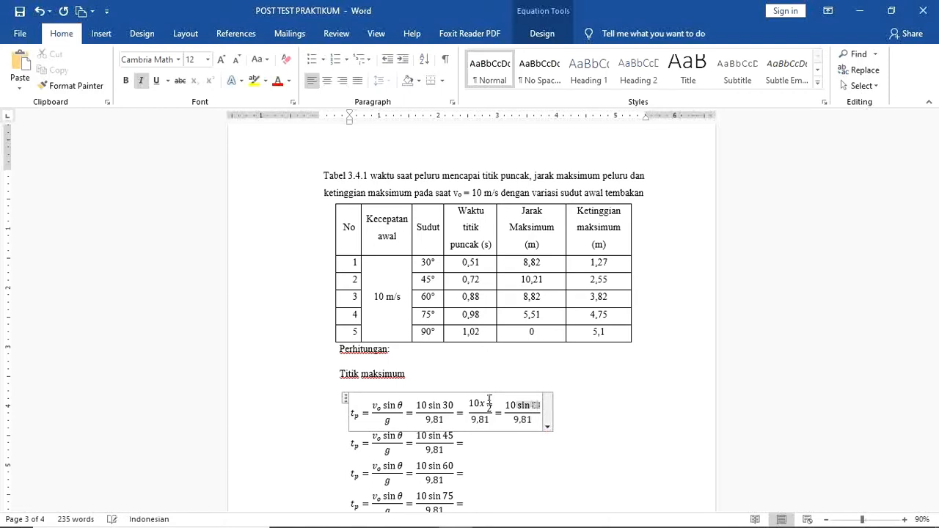
pyautogui.press('BackSpace')
pyautogui.press('BackSpace')
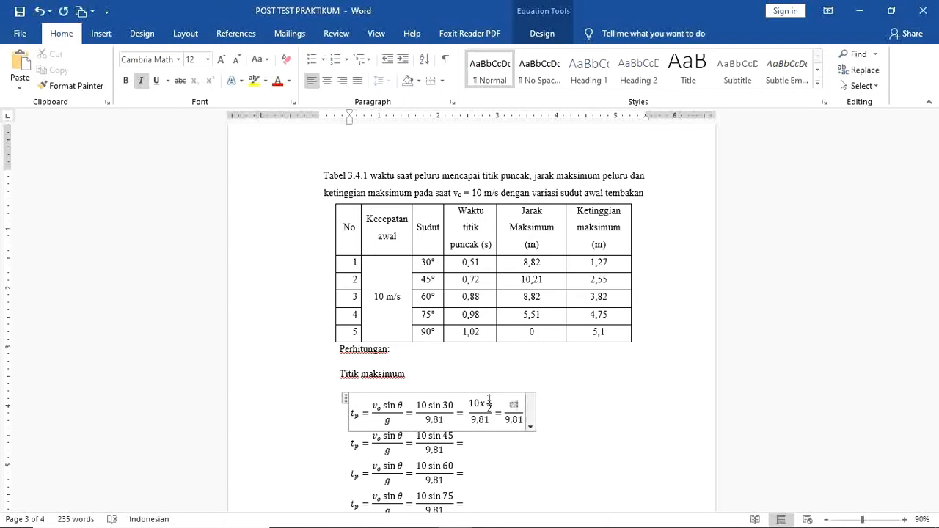
pyautogui.write('5')
# Step: Finish the 30° peak-time equation with an equals sign and the result 0,509
pyautogui.press('Down')
pyautogui.press('Right')
pyautogui.write('=')
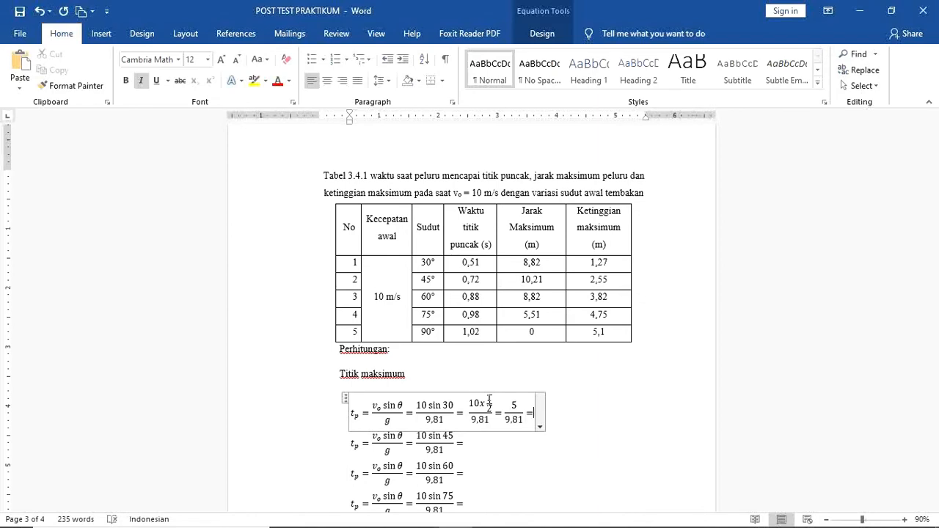
pyautogui.write('0,')
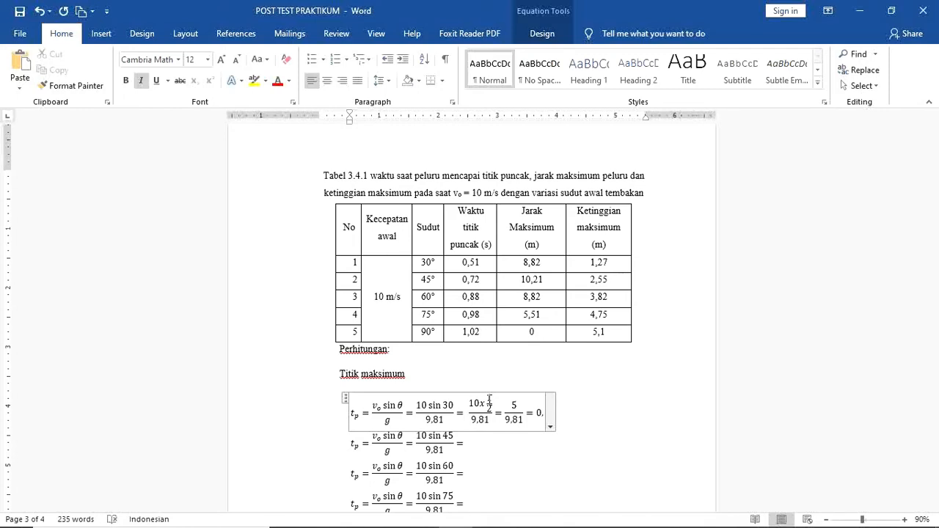
pyautogui.write('509')
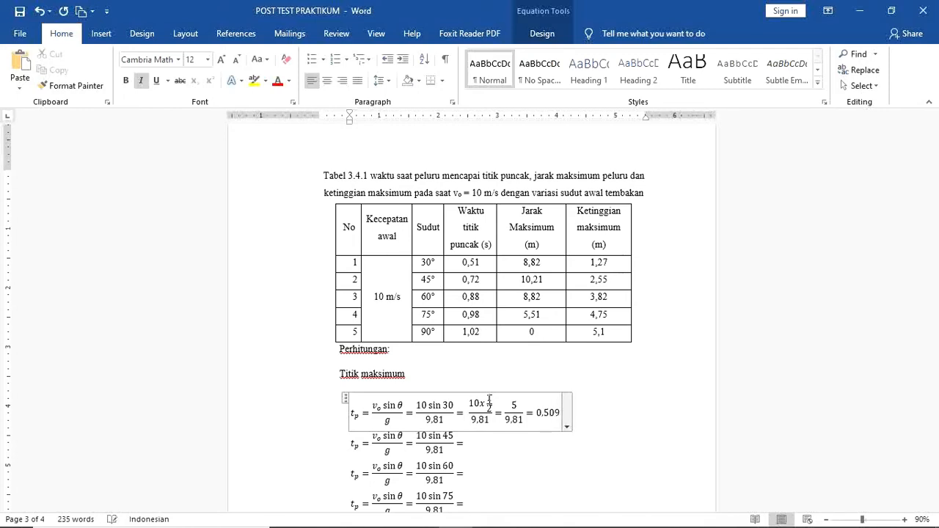
# Step: Copy the 10x1/2 over 9,81 = 5 over 9,81 = 0,509 part of the first equation to the end of the sin 45 equation
pyautogui.press('Down')
pyautogui.press('Down')
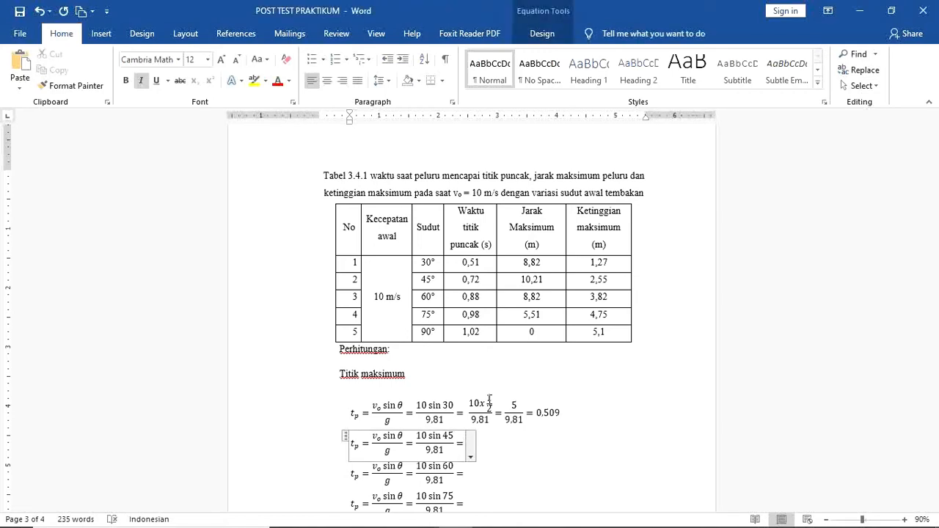
pyautogui.moveTo(466, 415); pyautogui.dragTo(540, 416)
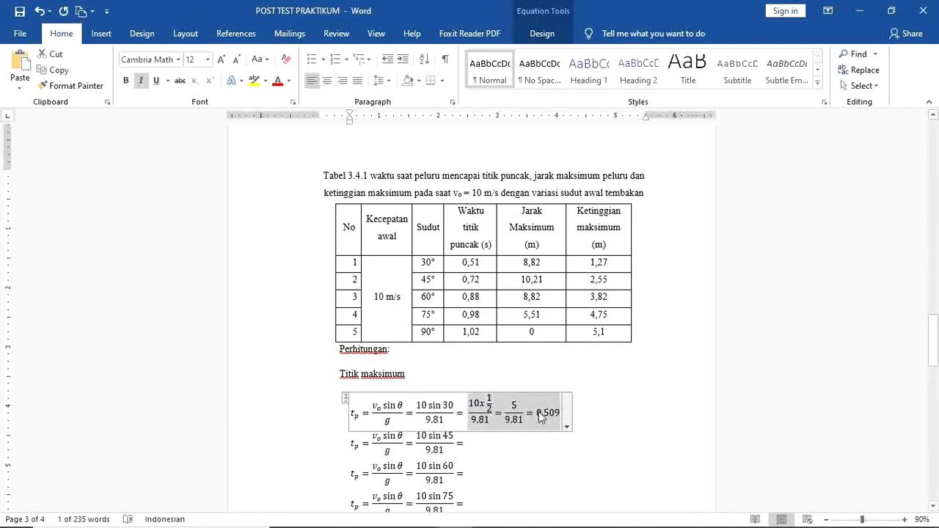
pyautogui.click(472, 440)
pyautogui.write('10x½/9.81=5/9.81=0.509')
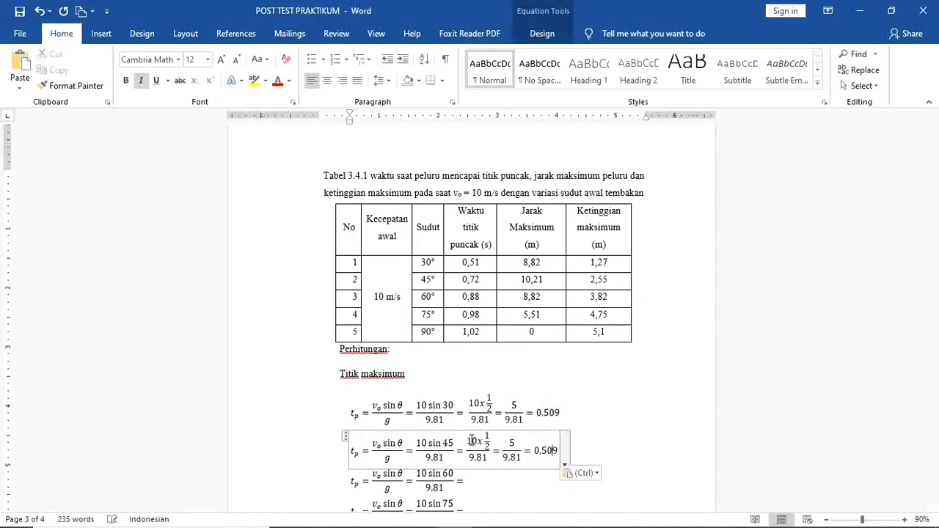
# Step: Insert a square root of 2 after the one-half in the numerator of the sin 45 equation's pasted fraction
pyautogui.press('Left')
pyautogui.press('Left')
pyautogui.press('Left')
pyautogui.press('Left')
pyautogui.press('Left')
pyautogui.press('Left')
pyautogui.press('Up')
pyautogui.press('Right')
pyautogui.press('Down')
pyautogui.press('Right')
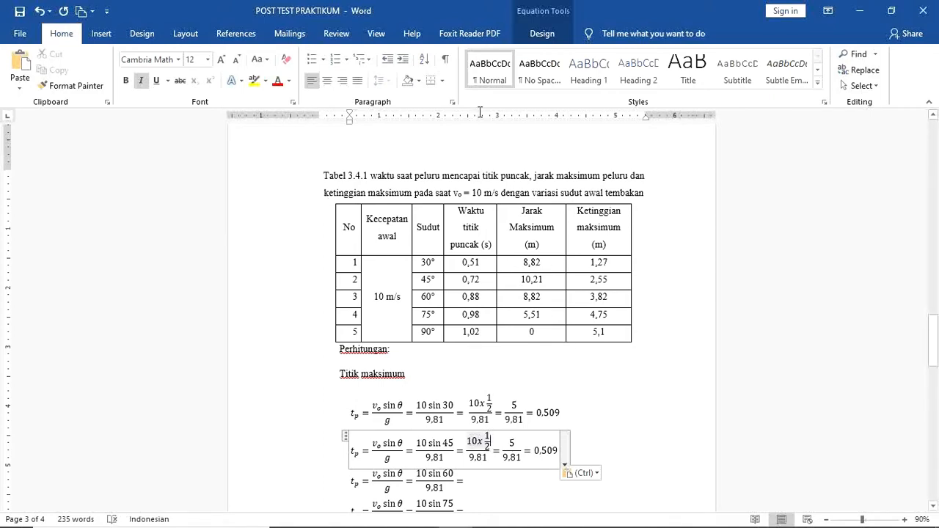
pyautogui.click(102, 34)
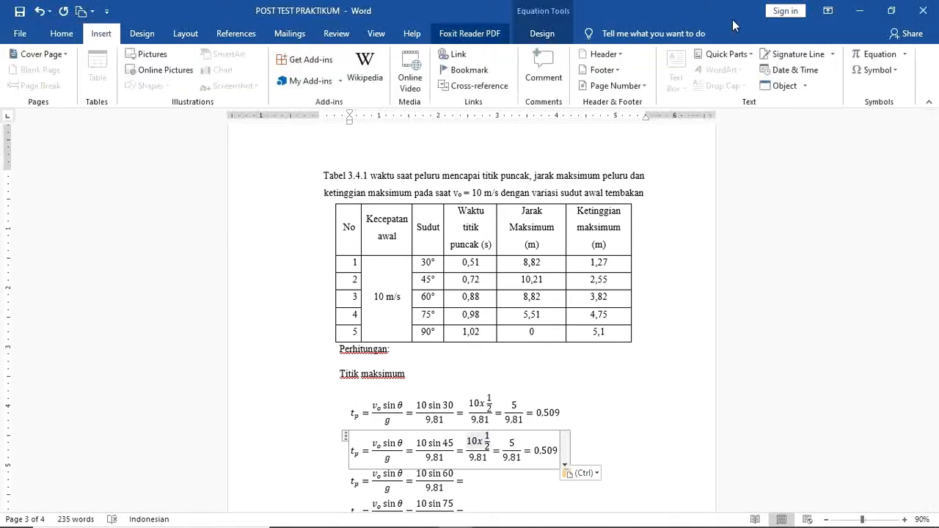
pyautogui.click(881, 55)
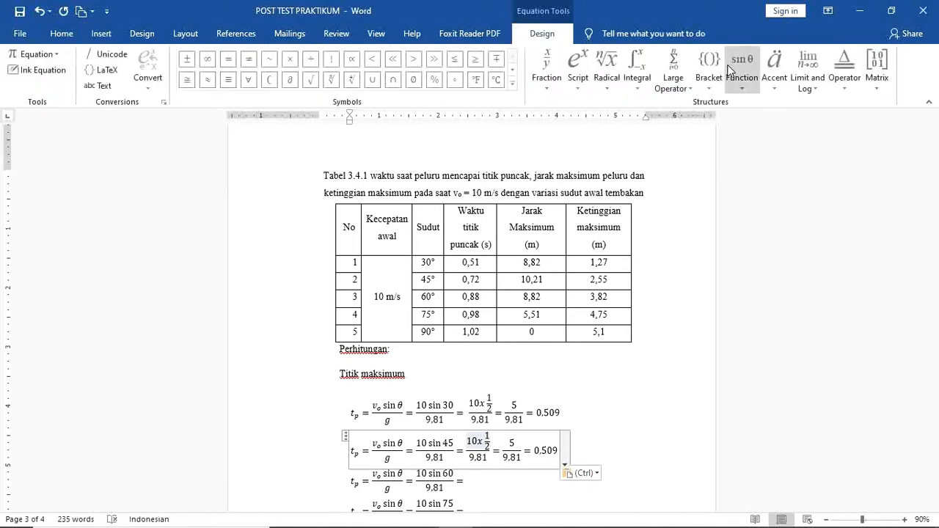
pyautogui.click(614, 63)
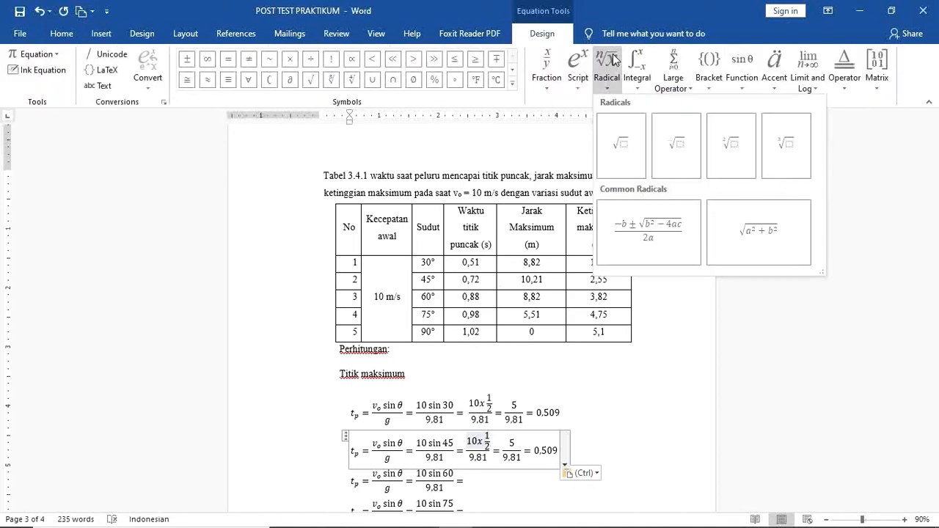
pyautogui.click(622, 146)
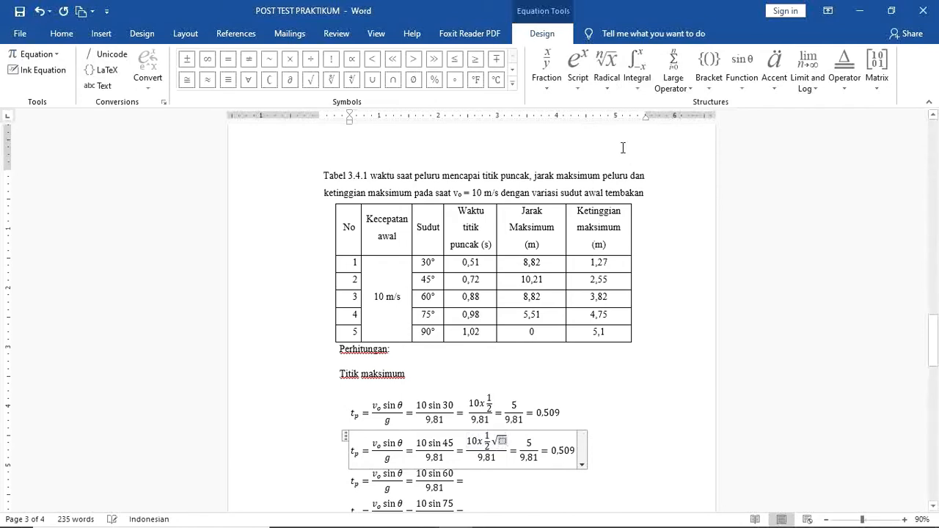
pyautogui.write('2')
# Step: Change the numerator 5 of the following fraction in the sin 45 equation to 7,07
pyautogui.press('Right')
pyautogui.press('Right')
pyautogui.press('Right')
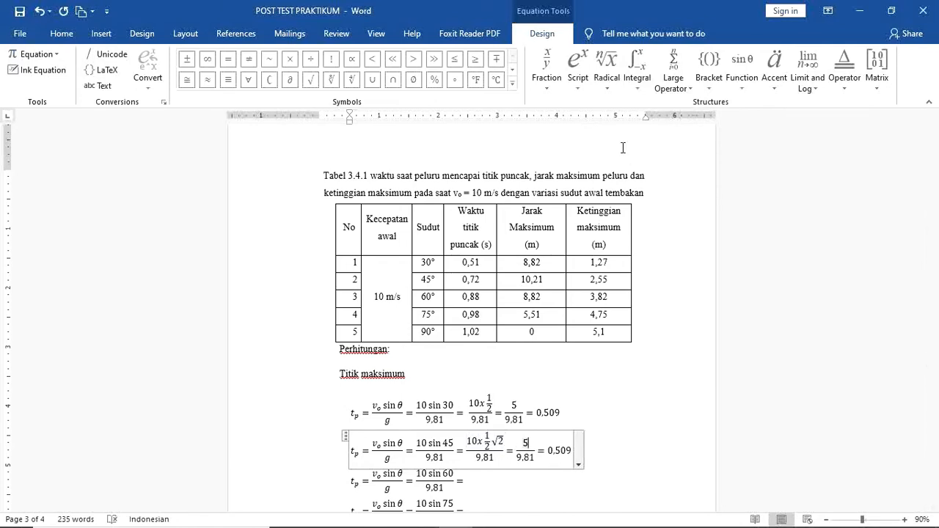
pyautogui.press('Delete')
pyautogui.write('7,')
pyautogui.write('07')
# Step: Change the final result of the sin 45 peak-time equation to 0,72
pyautogui.press('Down')
pyautogui.press('Right')
pyautogui.press('Right')
pyautogui.press('Right')
pyautogui.press('Right')
pyautogui.press('Right')
pyautogui.press('Right')
pyautogui.press('Right')
pyautogui.press('BackSpace')
pyautogui.press('BackSpace')
pyautogui.press('BackSpace')
pyautogui.press('BackSpace')
pyautogui.write(',')
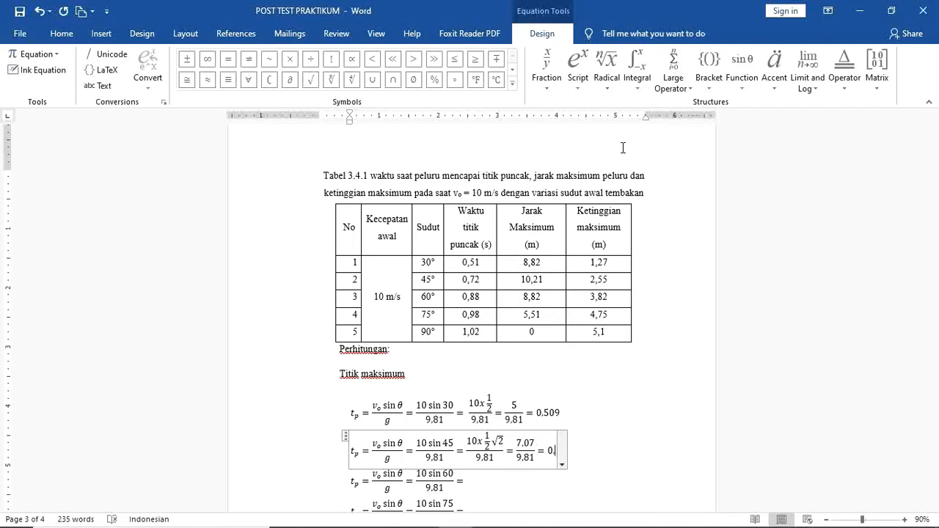
pyautogui.press('BackSpace')
pyautogui.write('.72')
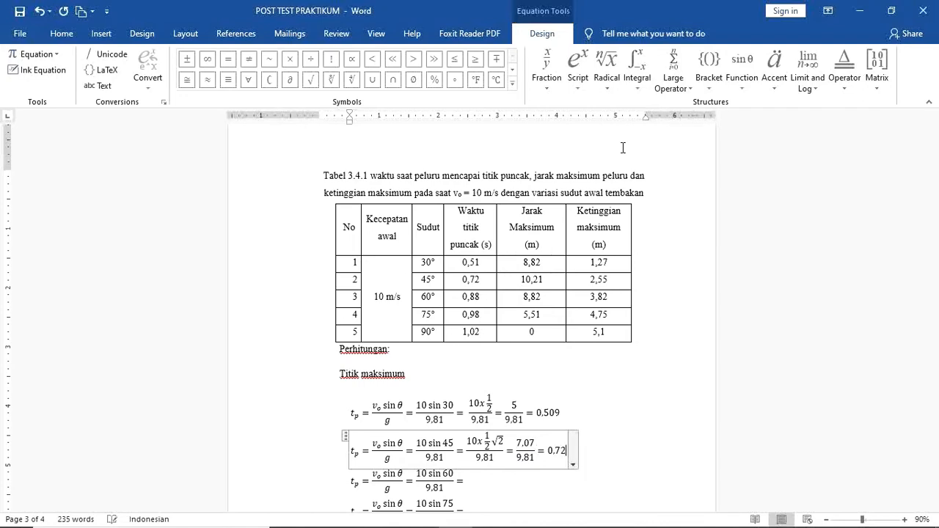
# Step: Enter 10² sin² 30 over 2.9,81 followed by an equals sign as the substitution in the 30° maximum-height equation
pyautogui.press('Down')
pyautogui.press('Down')
pyautogui.press('Up')
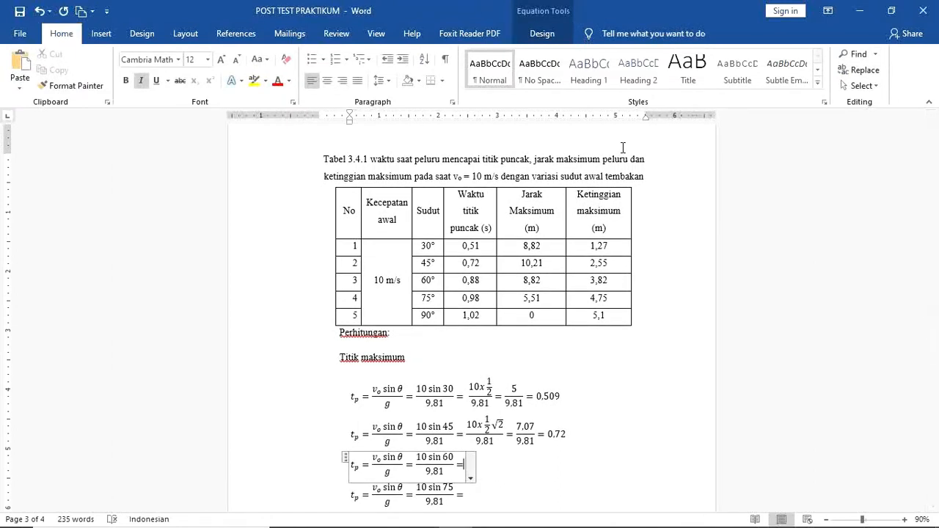
pyautogui.write('10^2 sin^2 30 / 2.9.81 =')
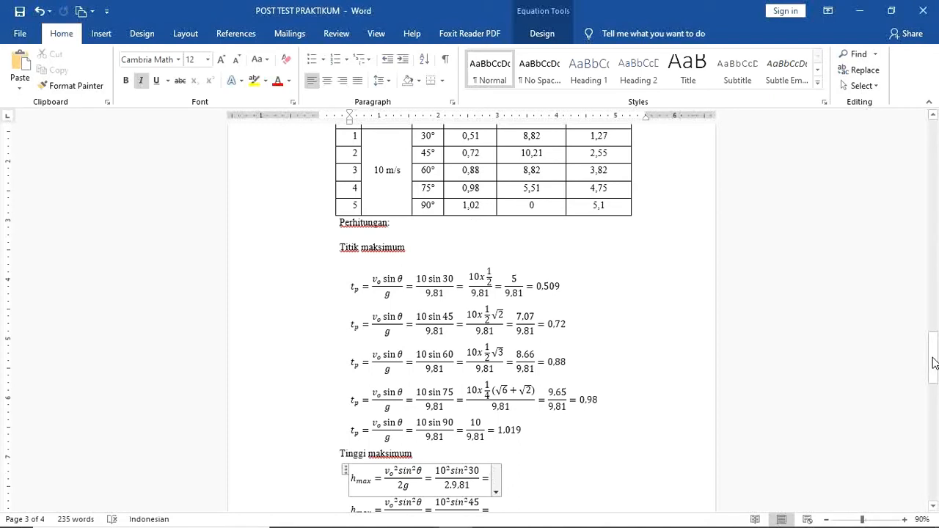
# Step: Paste the 10x1/2√3 over 9,81 = 8.66 over 9,81 = 0,88 chain at the end of the 30° maximum-height equation
pyautogui.moveTo(934, 375); pyautogui.dragTo(934, 369)
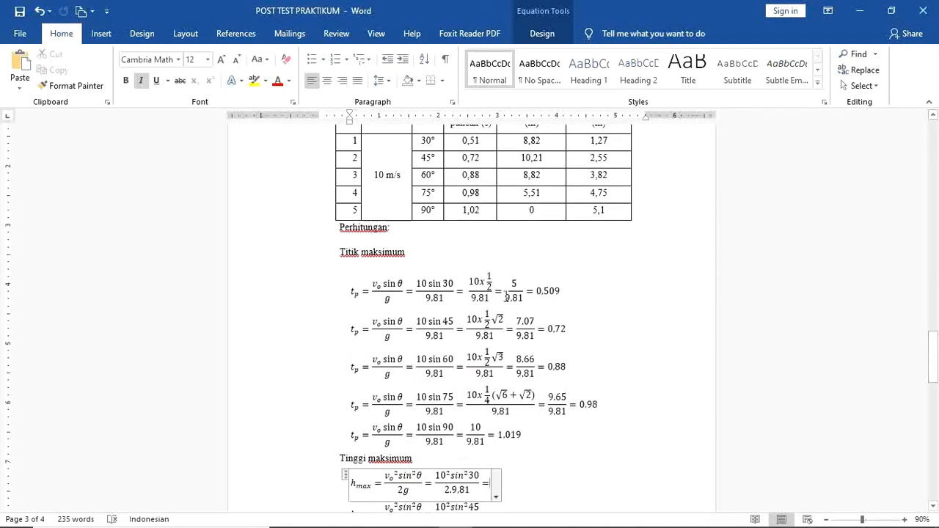
pyautogui.moveTo(934, 367); pyautogui.dragTo(934, 363)
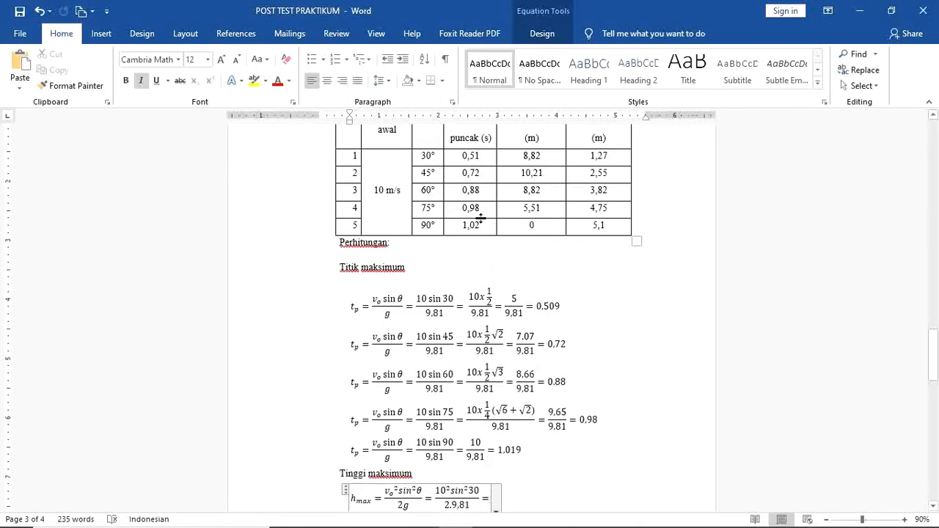
pyautogui.click(937, 346)
pyautogui.moveTo(937, 338); pyautogui.dragTo(938, 375)
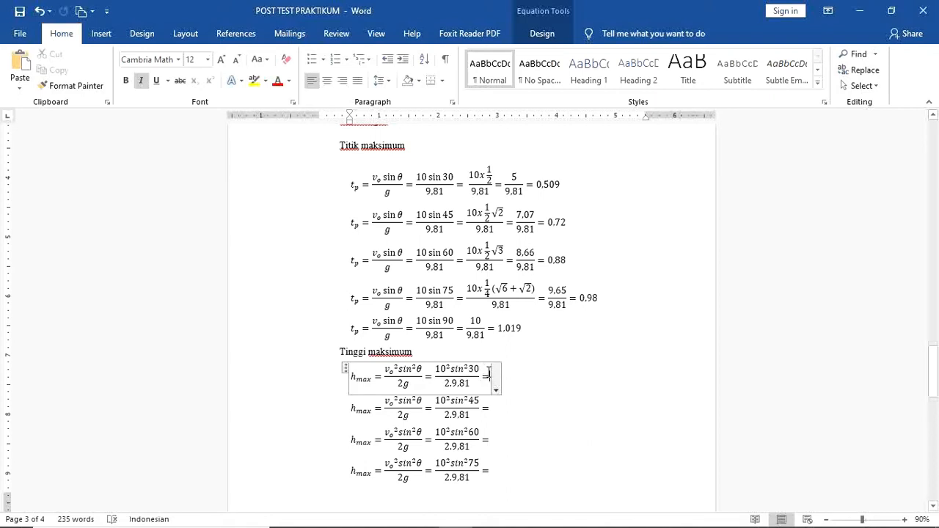
pyautogui.write('(10x1/2√3)/9.81=8.66/9.81=0.88')
# Step: Change the 10 in the numerator of the first pasted fraction in the 30° maximum-height equation to 100
pyautogui.press('Left')
pyautogui.press('Left')
pyautogui.press('Left')
pyautogui.press('Left')
pyautogui.press('Left')
pyautogui.press('Left')
pyautogui.press('Left')
pyautogui.press('Left')
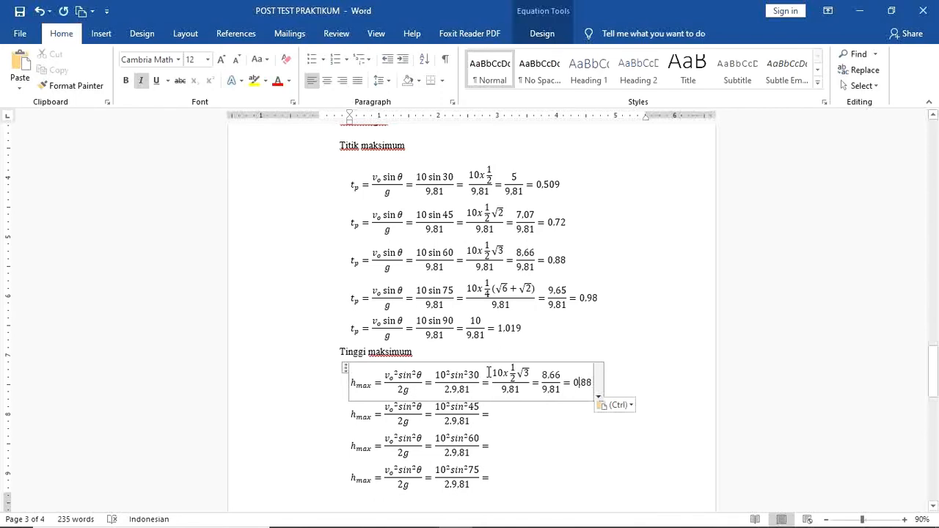
pyautogui.press('Left')
pyautogui.press('Left')
pyautogui.press('Left')
pyautogui.press('Left')
pyautogui.press('Left')
pyautogui.press('Left')
pyautogui.press('Left')
pyautogui.press('Left')
pyautogui.press('Left')
pyautogui.press('Left')
pyautogui.press('Left')
pyautogui.press('Left')
pyautogui.press('Up')
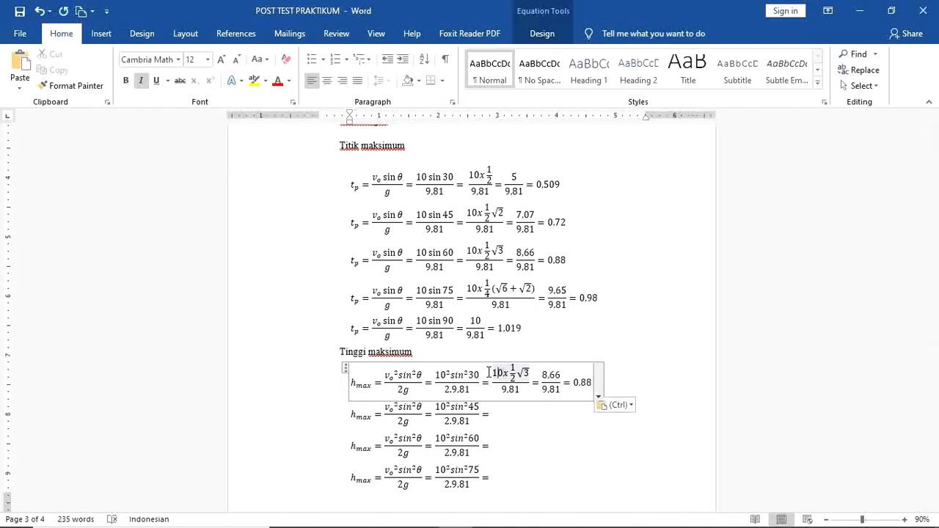
pyautogui.write('0')
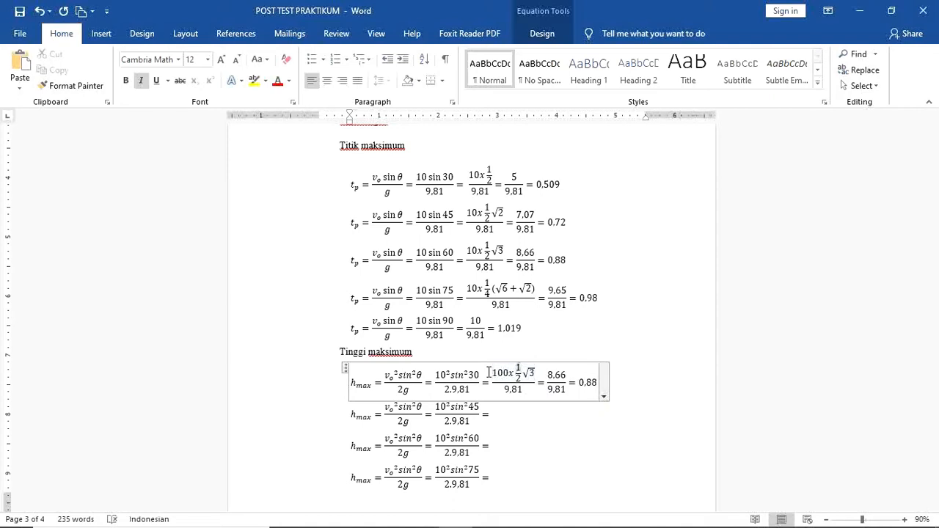
# Step: Remove √3 from that numerator and change its one-half to one-quarter, giving 100x1/4
pyautogui.press('Right')
pyautogui.press('Right')
pyautogui.press('Right')
pyautogui.press('Right')
pyautogui.press('BackSpace')
pyautogui.press('BackSpace')
pyautogui.press('BackSpace')
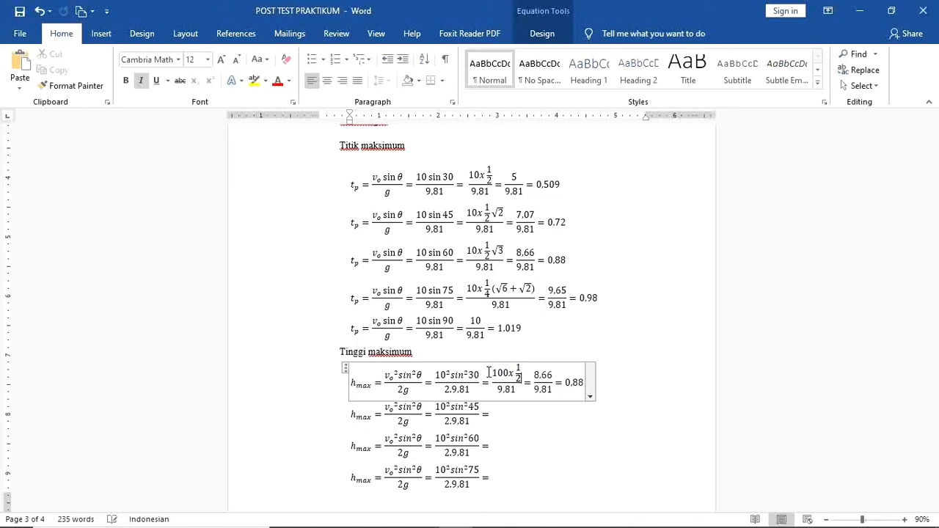
pyautogui.press('Up')
pyautogui.press('Down')
pyautogui.press('BackSpace')
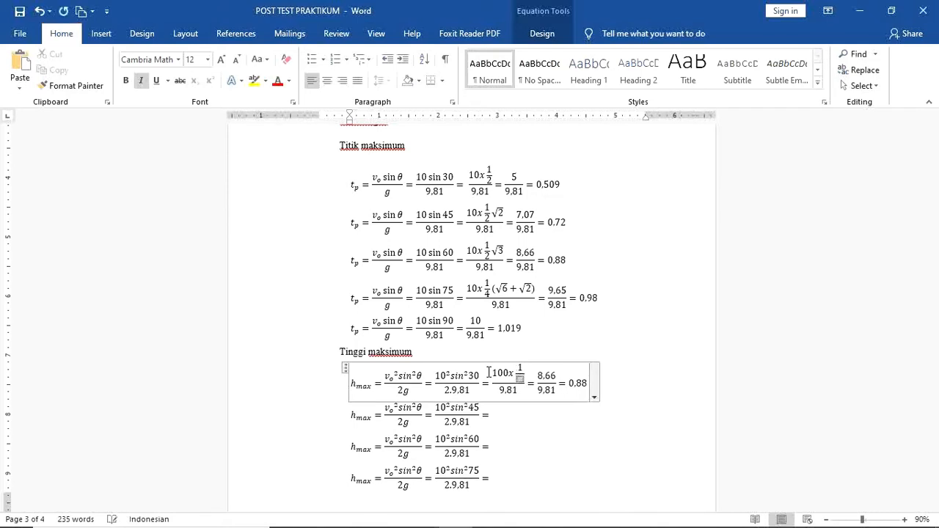
pyautogui.write('4')
# Step: Replace the denominator under 100x1/4 with 19,62
pyautogui.press('Down')
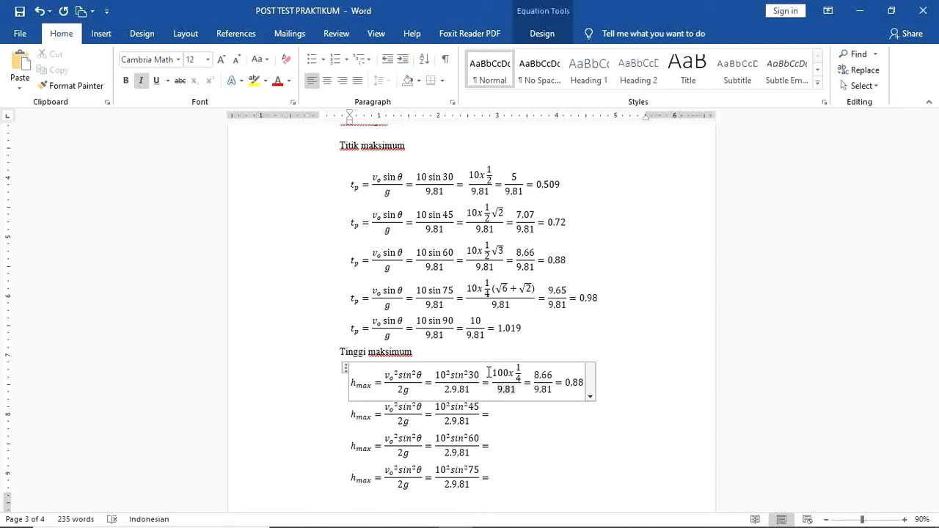
pyautogui.write('19')
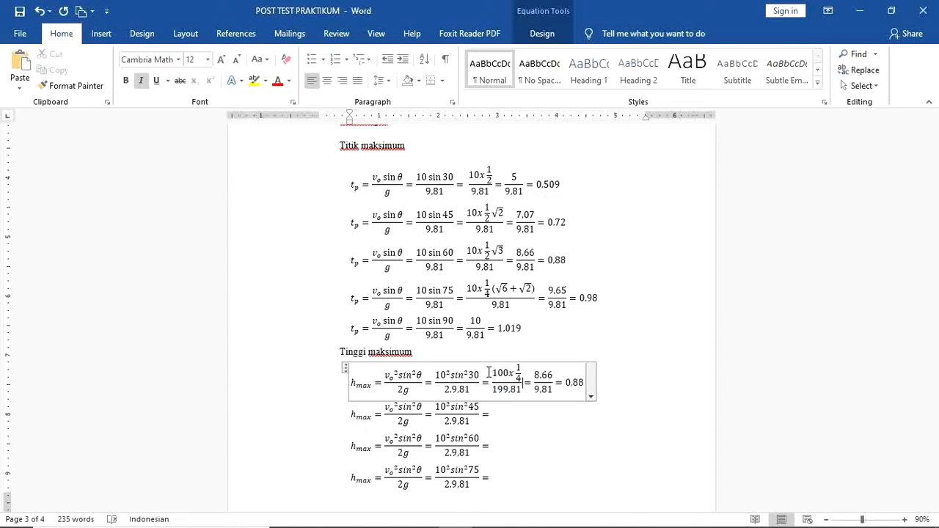
pyautogui.press('Delete')
pyautogui.press('Delete')
pyautogui.press('Delete')
pyautogui.press('Delete')
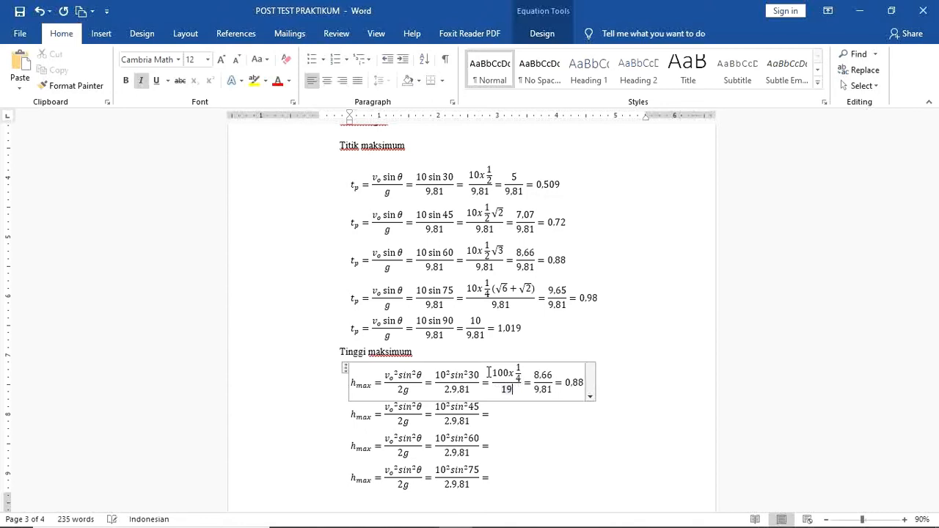
pyautogui.write(',62')
# Step: Replace the numerator 8.66 of the next fraction in the 30° maximum-height equation with 25
pyautogui.press('Right')
pyautogui.press('Right')
pyautogui.press('Right')
pyautogui.press('Right')
pyautogui.press('Right')
pyautogui.press('Right')
pyautogui.press('Right')
pyautogui.press('BackSpace')
pyautogui.press('BackSpace')
pyautogui.press('BackSpace')
pyautogui.press('BackSpace')
pyautogui.write('25')
# Step: Replace the denominator under 25 in the 30° maximum-height equation with 19.62
pyautogui.press('Down')
pyautogui.press('BackSpace')
pyautogui.press('BackSpace')
pyautogui.press('BackSpace')
pyautogui.press('BackSpace')
pyautogui.press('BackSpace')
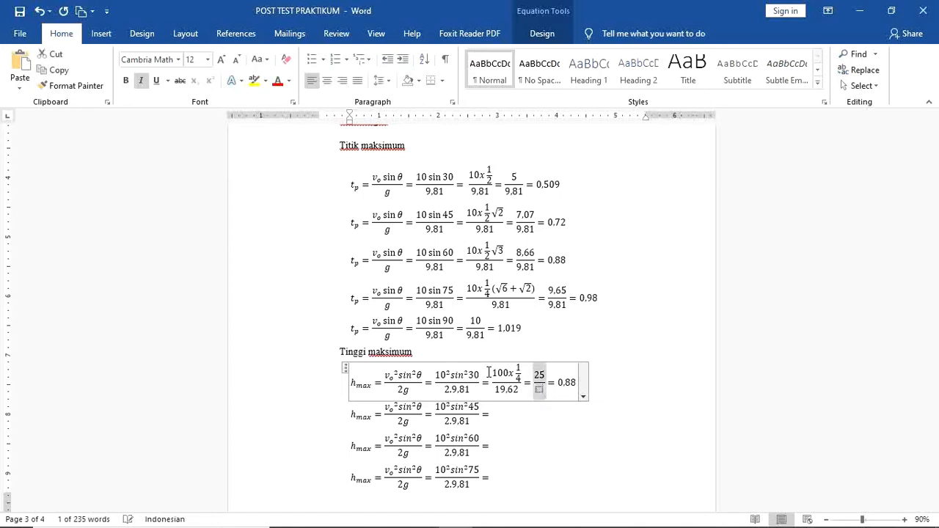
pyautogui.press('Down')
pyautogui.press('Up')
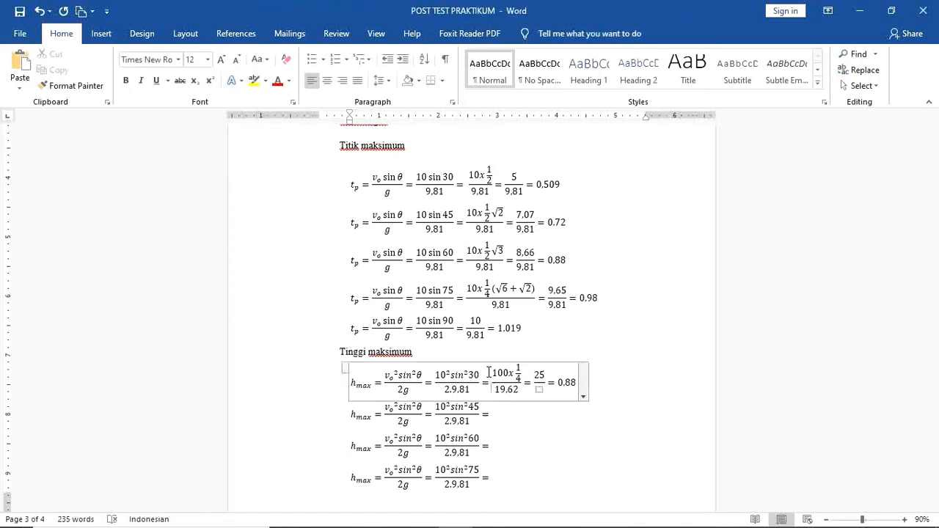
pyautogui.press('Right')
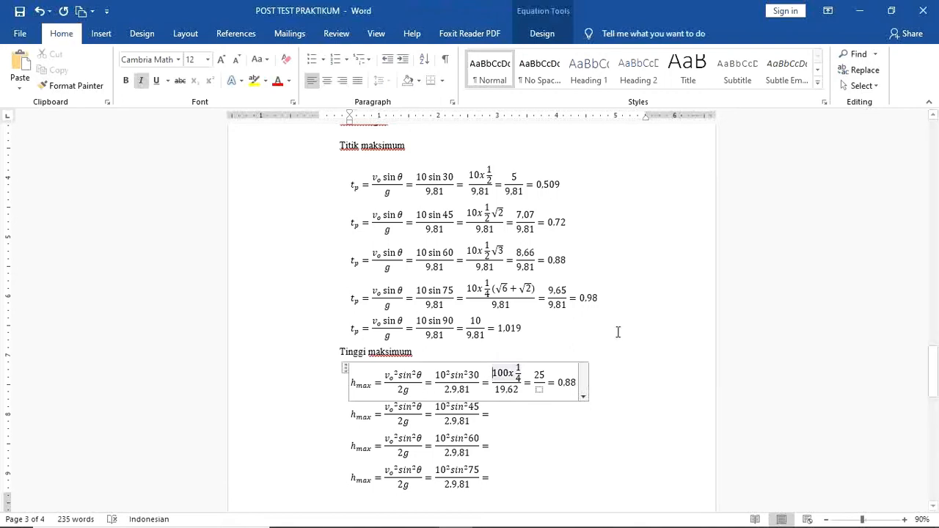
pyautogui.click(540, 390)
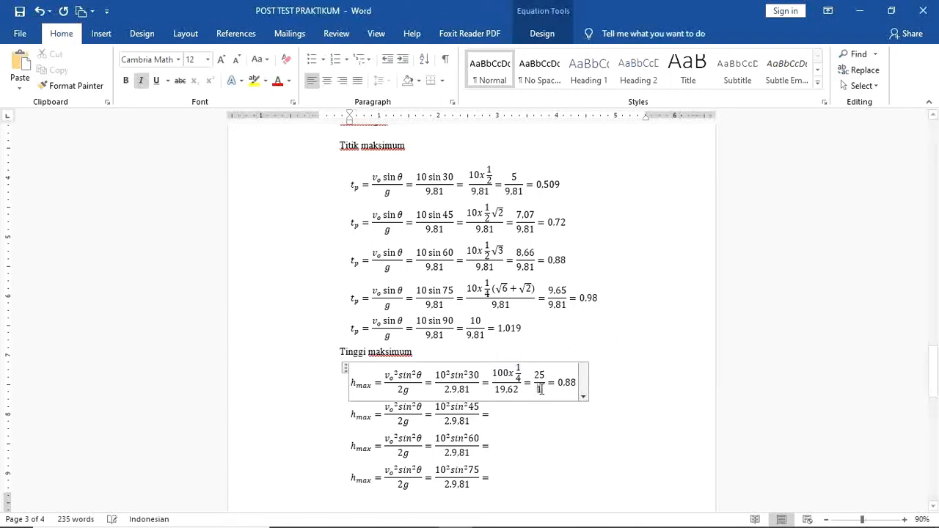
pyautogui.write('19.62')
# Step: Replace the final result of the 30° maximum-height equation with 1.27
pyautogui.press('Right')
pyautogui.press('Right')
pyautogui.press('Right')
pyautogui.press('Right')
pyautogui.press('Right')
pyautogui.press('Right')
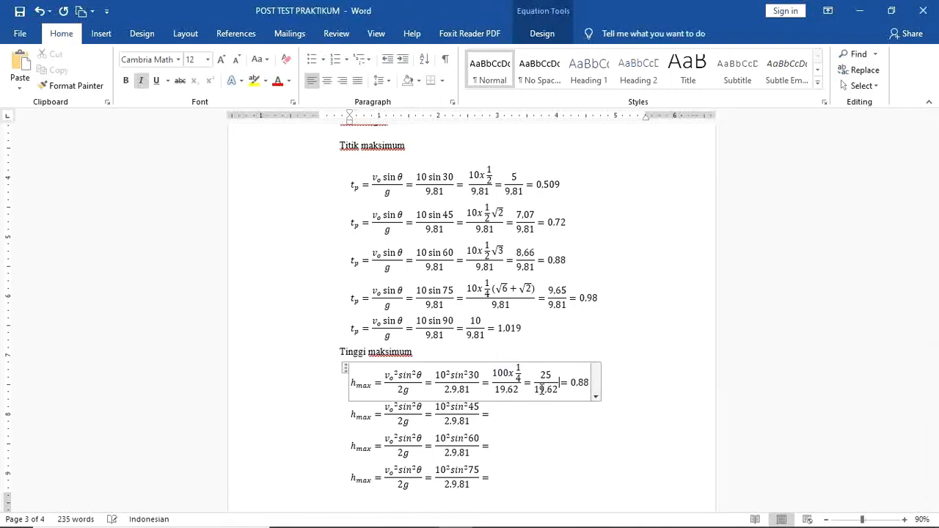
pyautogui.press('BackSpace')
pyautogui.press('BackSpace')
pyautogui.press('BackSpace')
pyautogui.press('BackSpace')
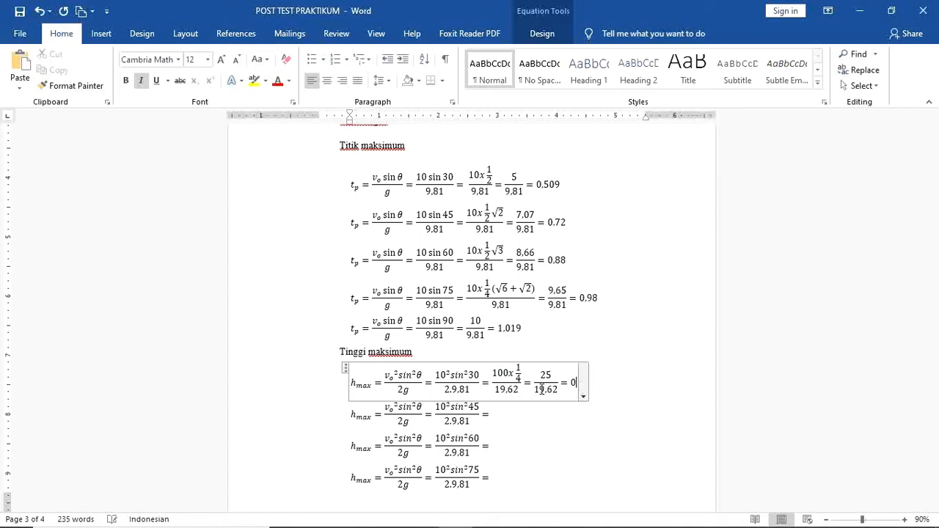
pyautogui.write('1.27')
pyautogui.press('Down')
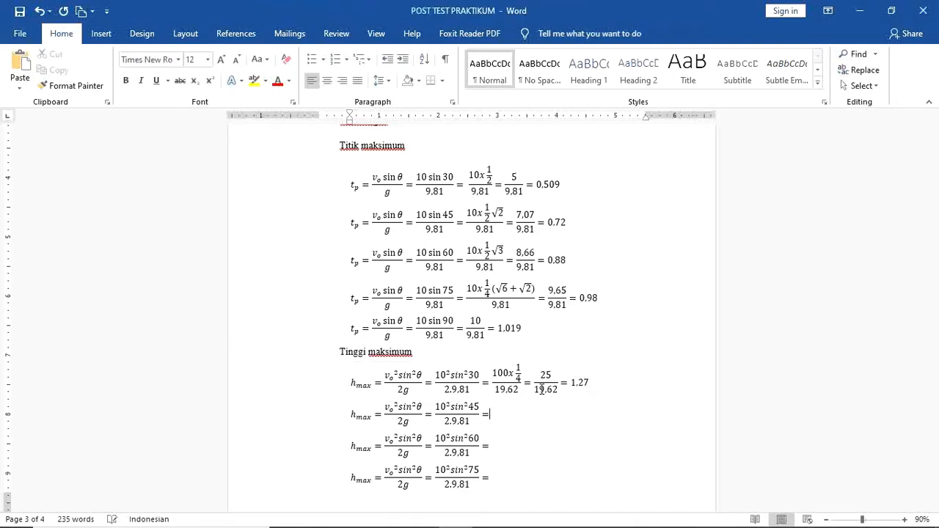
# Step: Paste the copied calculation 10x1/2√3 over 9.81 = 8.66/9.81 = 0.88 at the end of the 45° maximum-height equation
pyautogui.press('Up')
pyautogui.press('Down')
pyautogui.press('Down')
pyautogui.press('Up')
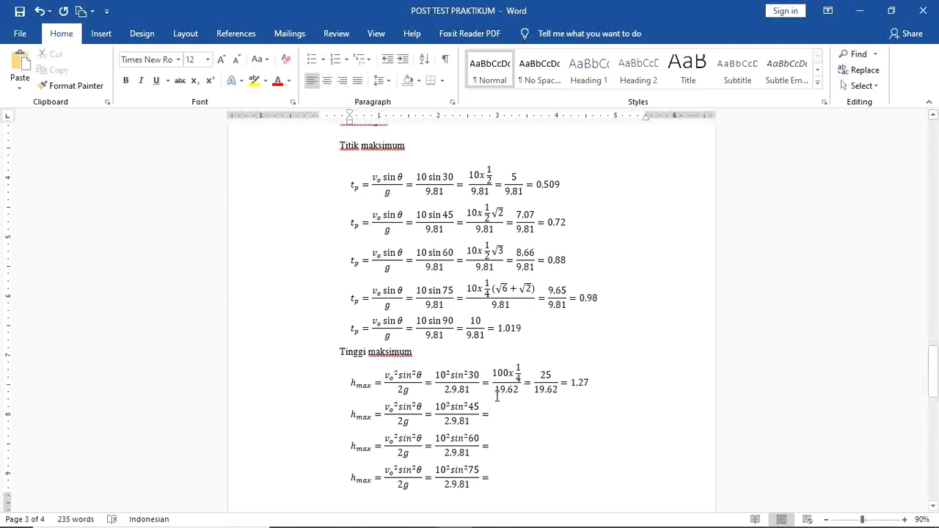
pyautogui.write('10x 1/2 √3 / 9.81 = 8.66/9.81 = 0.88')
# Step: Change the 10 in the numerator of the pasted 45° maximum-height fraction to 100
pyautogui.press('Left')
pyautogui.press('Left')
pyautogui.press('Left')
pyautogui.press('Left')
pyautogui.press('Left')
pyautogui.press('Left')
pyautogui.press('Left')
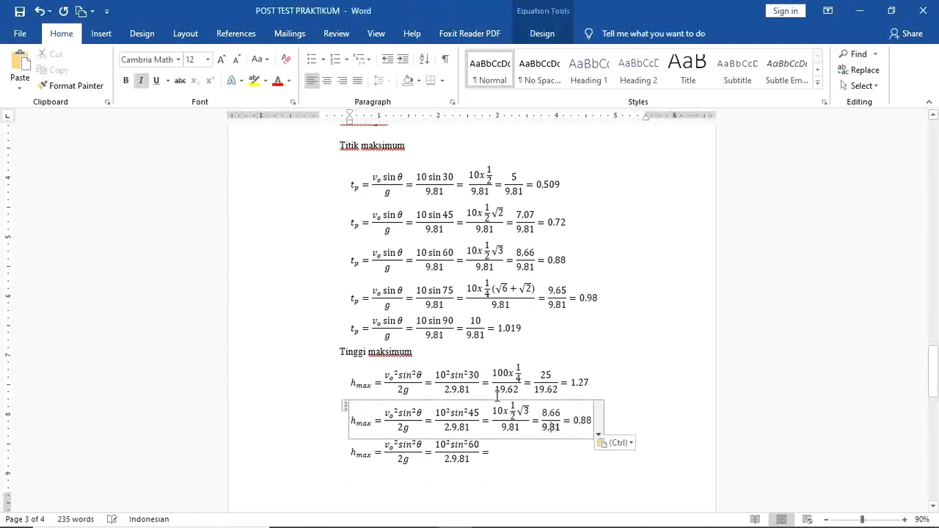
pyautogui.press('Left')
pyautogui.press('Left')
pyautogui.press('Left')
pyautogui.press('Left')
pyautogui.press('Left')
pyautogui.press('Left')
pyautogui.press('Left')
pyautogui.press('Left')
pyautogui.press('Left')
pyautogui.press('Left')
pyautogui.press('Left')
pyautogui.press('Left')
pyautogui.press('Left')
pyautogui.press('Left')
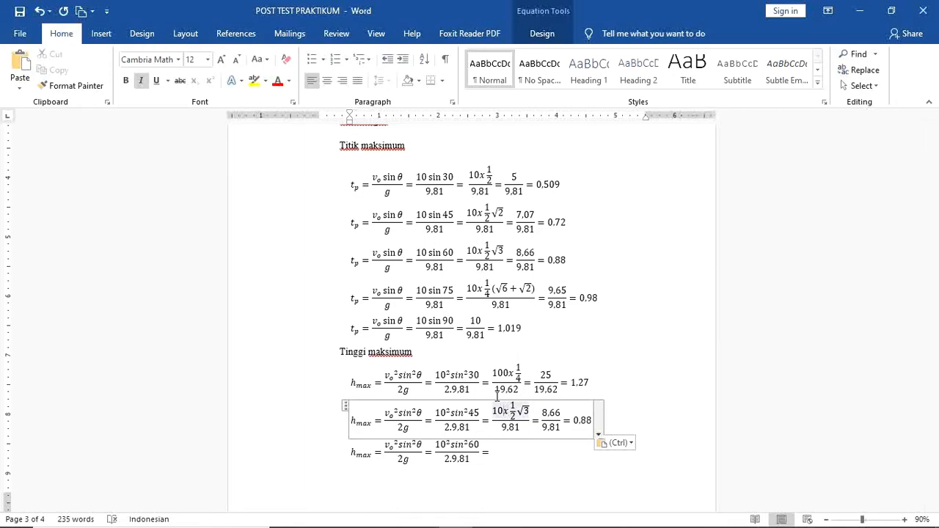
pyautogui.write('0')
# Step: Remove the square root from the 100x1/2√3 numerator and add a 4 to the one-half's denominator in the 45° maximum-height equation
pyautogui.press('Right')
pyautogui.press('Right')
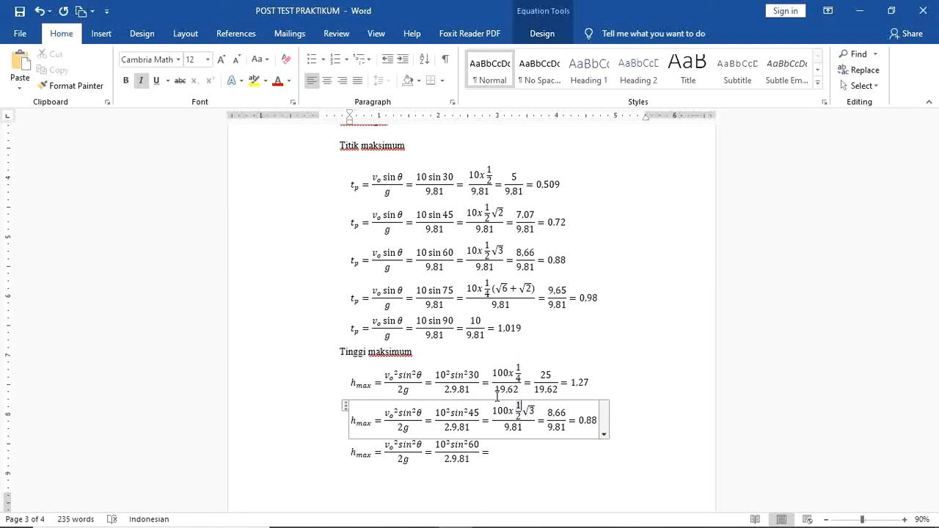
pyautogui.press('Right')
pyautogui.press('Right')
pyautogui.press('Right')
pyautogui.press('BackSpace')
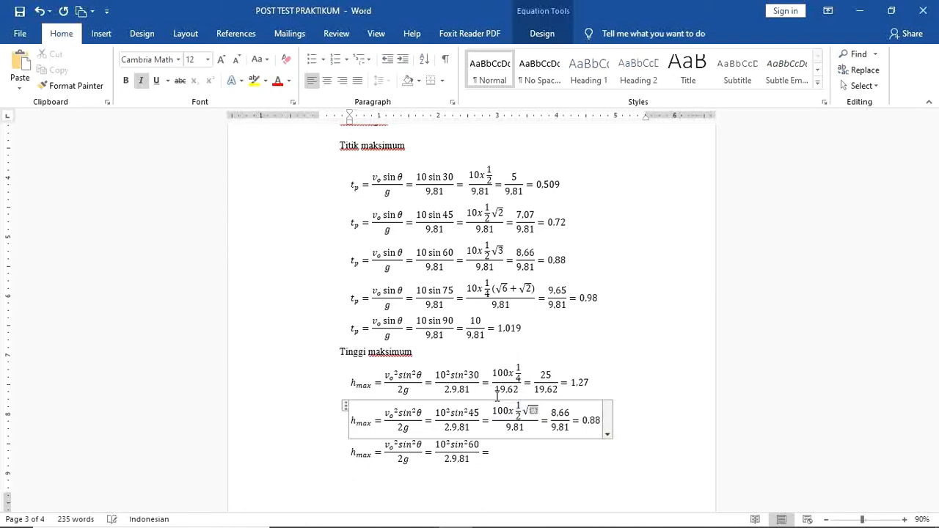
pyautogui.press('Left')
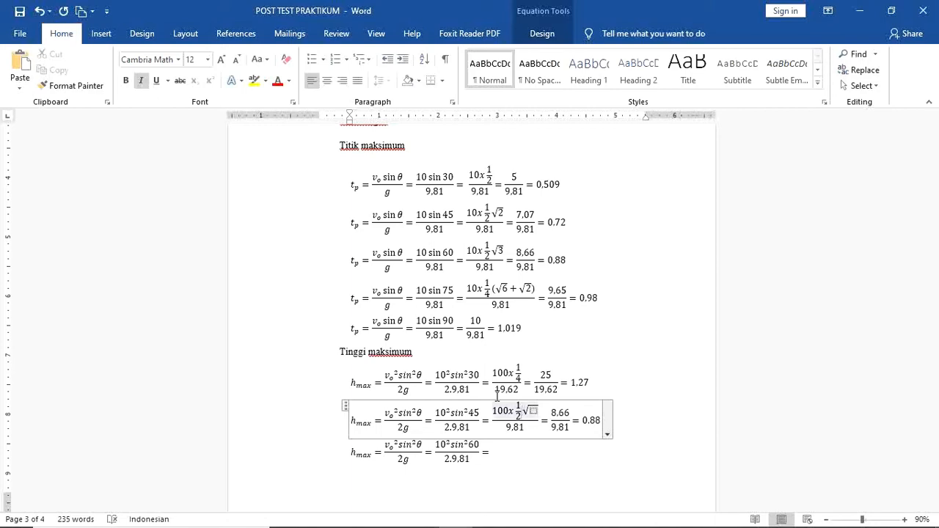
pyautogui.press('Left')
pyautogui.press('Left')
pyautogui.press('Left')
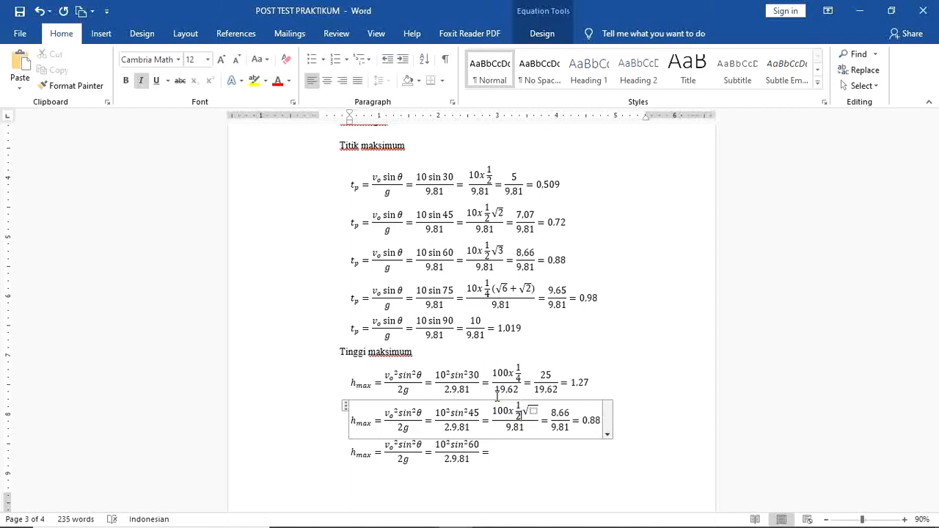
pyautogui.write('45/')
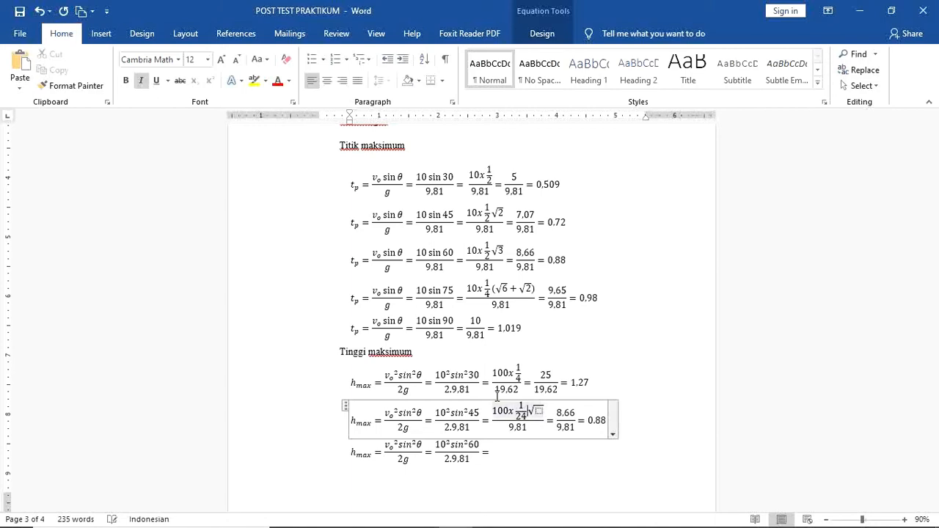
pyautogui.write('2')
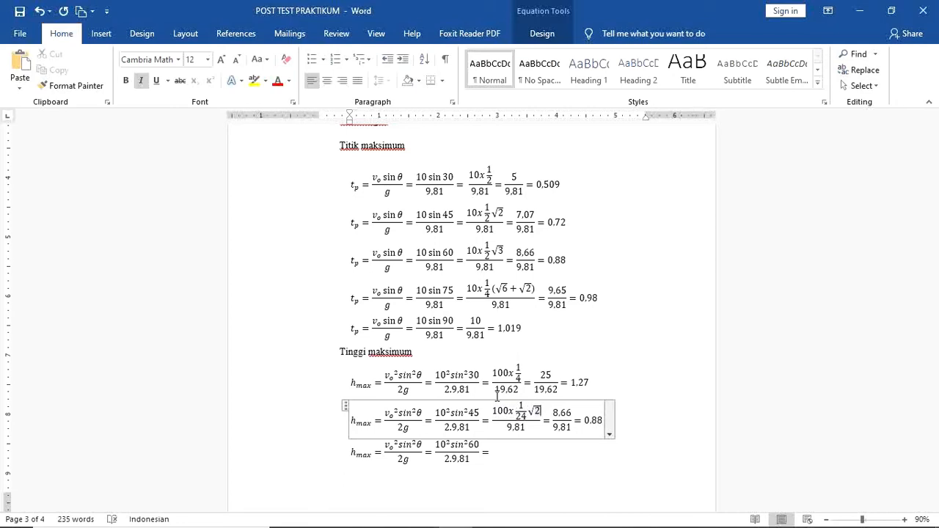
pyautogui.press('BackSpace')
pyautogui.press('BackSpace')
pyautogui.press('BackSpace')
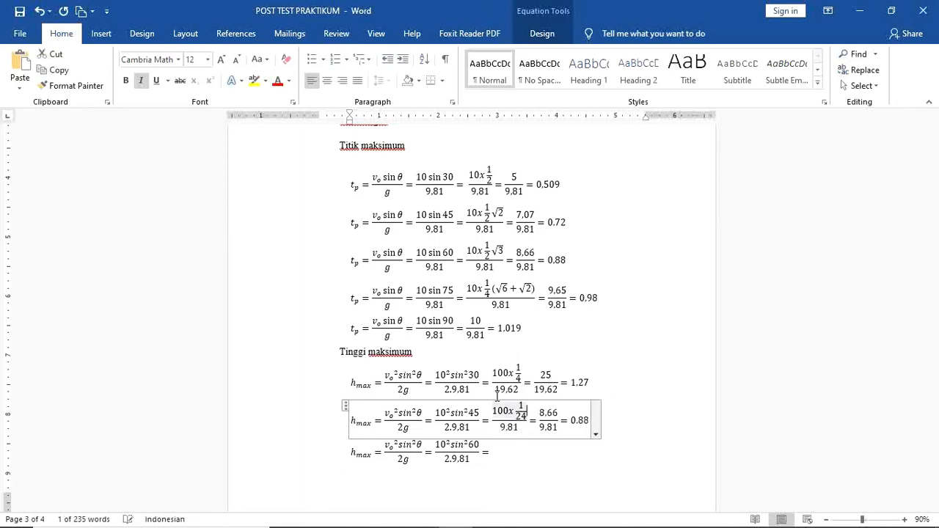
# Step: Correct the small fraction after 100x in the 45° maximum-height equation to 2/4
pyautogui.press('Up')
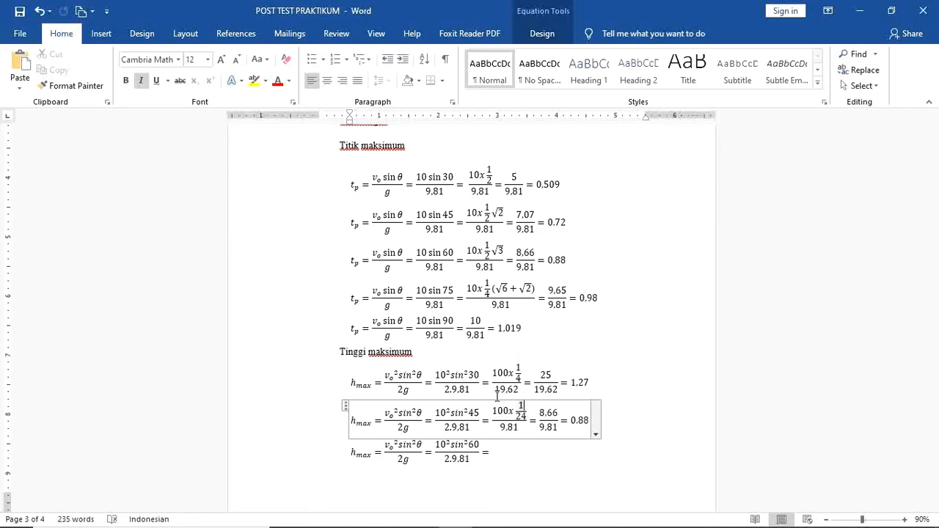
pyautogui.write('2')
pyautogui.press('Down')
pyautogui.press('Left')
pyautogui.press('BackSpace')
pyautogui.press('Up')
pyautogui.press('BackSpace')
pyautogui.press('Right')
pyautogui.press('Down')
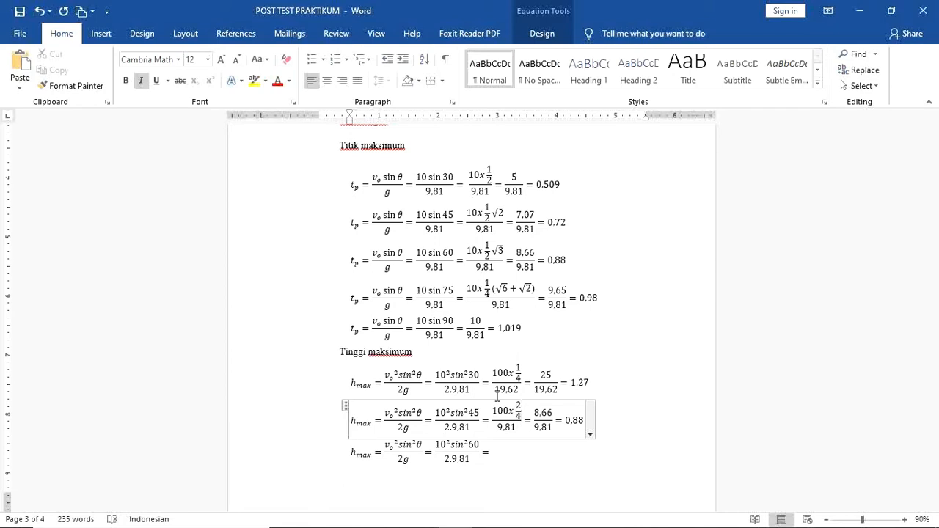
# Step: Replace the denominator 9.81 under 100x2/4 in the 45° maximum-height equation with 19.61
pyautogui.press('Left')
pyautogui.press('Left')
pyautogui.press('Right')
pyautogui.press('Down')
pyautogui.press('Right')
pyautogui.press('Right')
pyautogui.press('Left')
pyautogui.press('Right')
pyautogui.press('Right')
pyautogui.press('BackSpace')
pyautogui.press('BackSpace')
pyautogui.press('BackSpace')
pyautogui.press('BackSpace')
pyautogui.write('19,61')
# Step: Replace the numerator 8.66 of the next fraction in the 45° maximum-height equation with 50
pyautogui.press('Right')
pyautogui.press('Right')
pyautogui.press('Right')
pyautogui.press('Right')
pyautogui.press('Right')
pyautogui.press('Right')
pyautogui.press('Right')
pyautogui.press('Right')
pyautogui.press('Left')
pyautogui.press('Left')
pyautogui.press('Down')
pyautogui.press('Left')
pyautogui.press('Left')
pyautogui.press('Left')
pyautogui.press('Left')
pyautogui.press('Left')
pyautogui.press('Left')
pyautogui.press('BackSpace')
pyautogui.press('BackSpace')
pyautogui.press('BackSpace')
pyautogui.press('BackSpace')
pyautogui.write('50')
# Step: Correct the last digit of the denominator under 100x2/4 so that it reads 19.62
pyautogui.press('Down')
pyautogui.press('Up')
pyautogui.press('Left')
pyautogui.press('Left')
pyautogui.press('Left')
pyautogui.press('BackSpace')
pyautogui.write('2')
# Step: Change the denominator under 50 in the 45° maximum-height equation to 19.62
pyautogui.press('Right')
pyautogui.press('Right')
pyautogui.press('Right')
pyautogui.press('Down')
pyautogui.press('Left')
pyautogui.press('Left')
pyautogui.write('1')
pyautogui.press('Right')
pyautogui.press('Right')
pyautogui.press('Right')
pyautogui.press('BackSpace')
pyautogui.press('BackSpace')
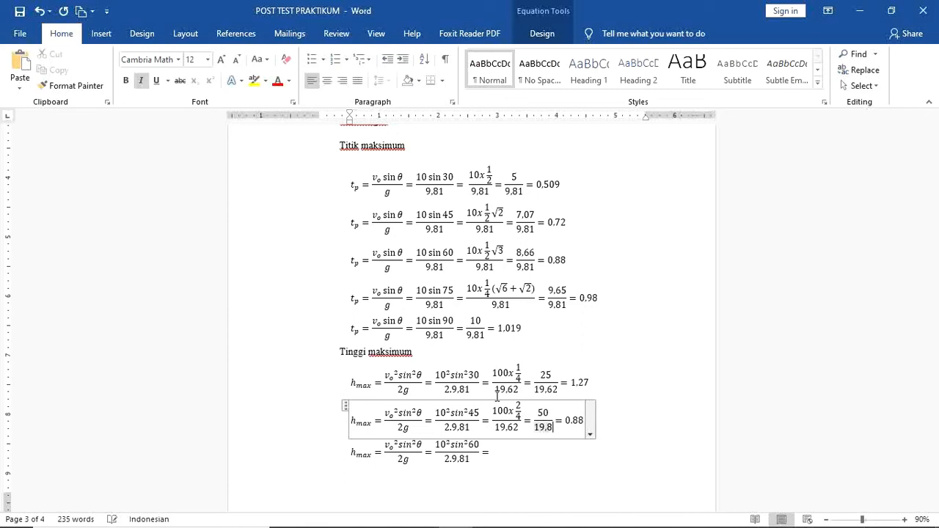
pyautogui.write('62')
# Step: Replace the final result of the 45° maximum-height equation with 2.547
pyautogui.press('Right')
pyautogui.press('Right')
pyautogui.press('Right')
pyautogui.press('Right')
pyautogui.press('Right')
pyautogui.press('Right')
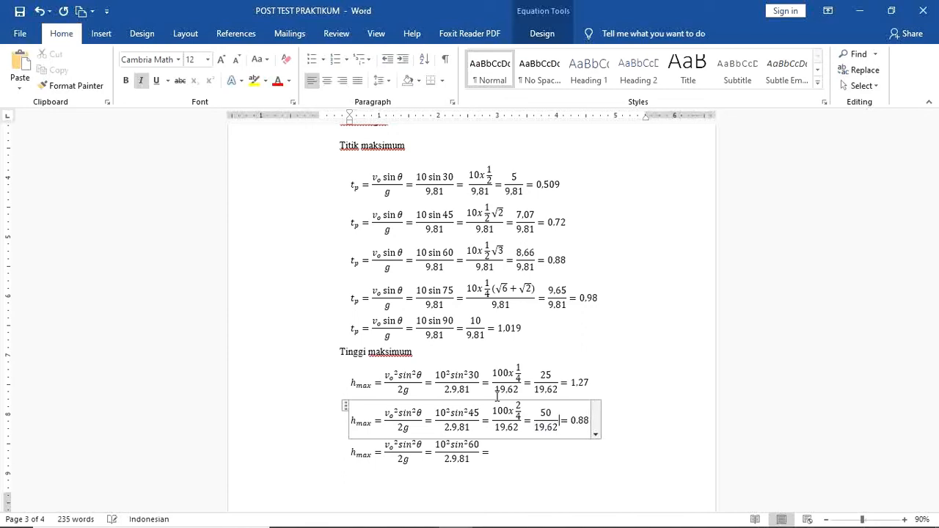
pyautogui.press('BackSpace')
pyautogui.press('BackSpace')
pyautogui.press('BackSpace')
pyautogui.press('BackSpace')
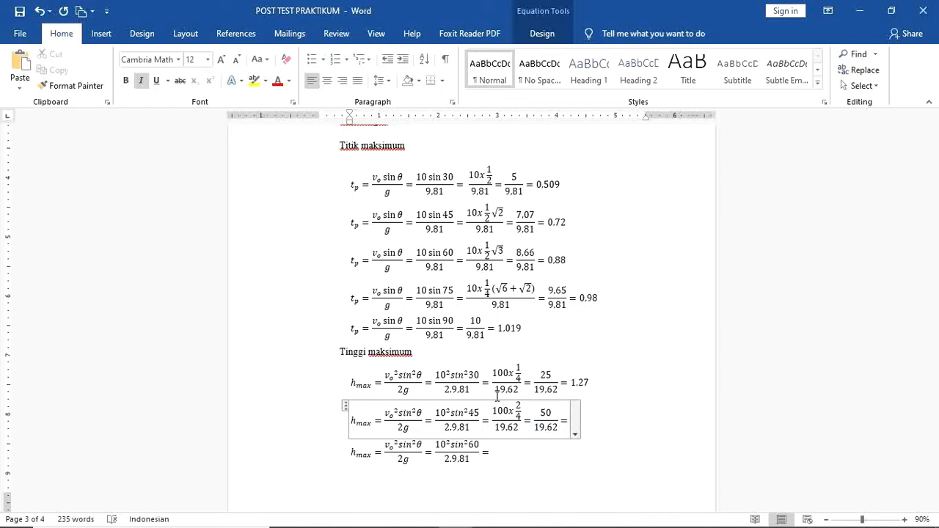
pyautogui.write('2,')
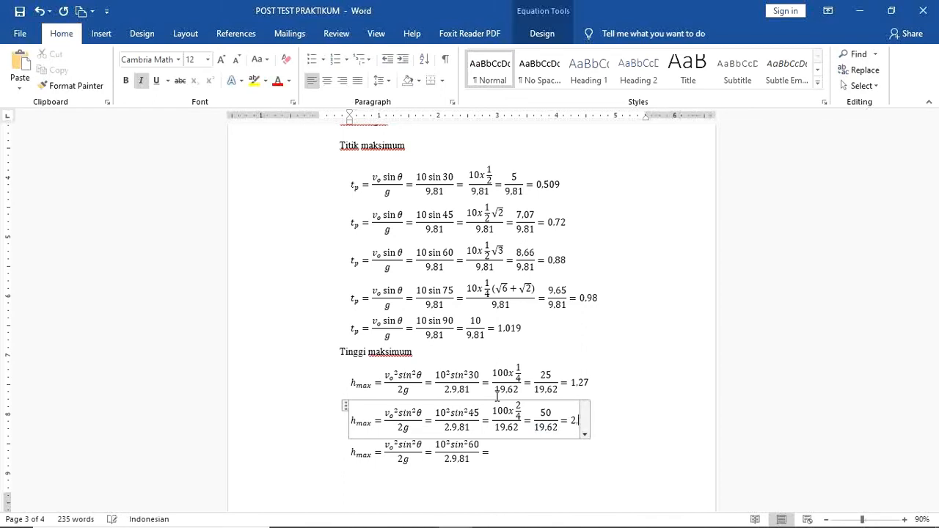
pyautogui.write('547')
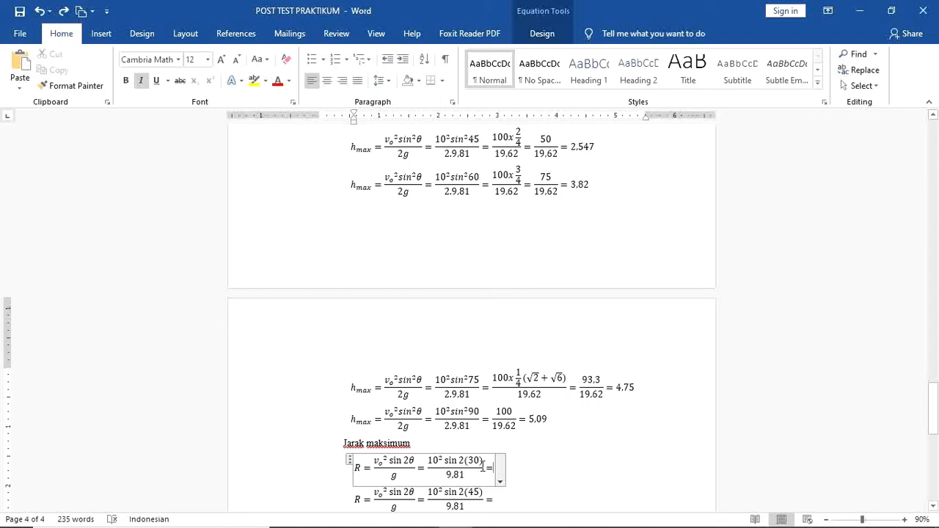
# Step: Paste the copied calculation 10x1/2√3 over 9.81 = 8.66/9.81 = 0.88 at the end of the 30° maximum-range equation under Jarak maksimum
pyautogui.write('(10x 1/2 √3)/9.81 = 8.66/9.81 = 0.88')
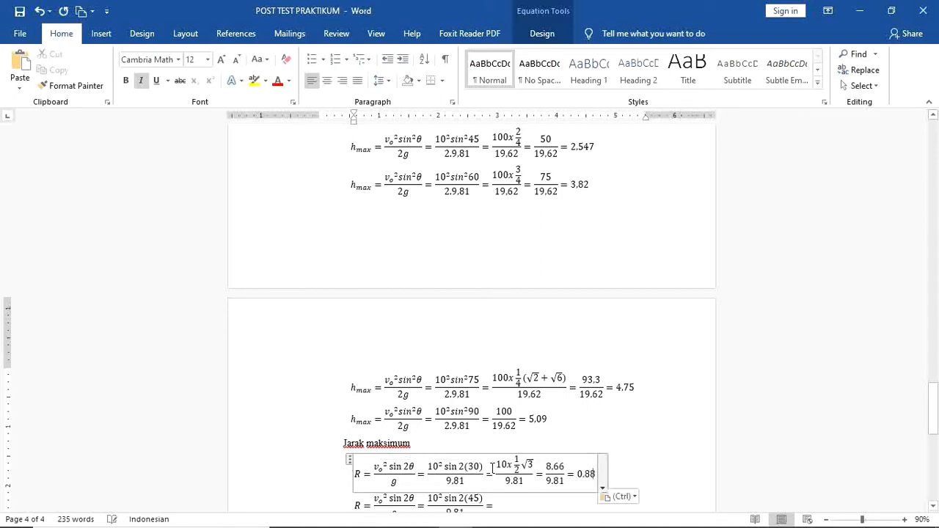
# Step: Change the 10 in the 10x1/2√3 numerator of the 30° maximum-range equation to 100
pyautogui.press('Left')
pyautogui.press('Left')
pyautogui.press('Left')
pyautogui.press('Left')
pyautogui.press('Left')
pyautogui.press('Left')
pyautogui.press('Left')
pyautogui.press('Left')
pyautogui.press('Left')
pyautogui.press('Left')
pyautogui.press('Left')
pyautogui.press('Left')
pyautogui.press('Left')
pyautogui.press('Left')
pyautogui.press('Left')
pyautogui.press('Left')
pyautogui.press('Left')
pyautogui.press('Left')
pyautogui.press('Left')
pyautogui.press('Left')
pyautogui.press('Left')
pyautogui.press('Left')
pyautogui.press('Left')
pyautogui.press('Left')
pyautogui.press('Left')
pyautogui.press('Left')
pyautogui.press('Left')
pyautogui.press('Left')
pyautogui.press('Left')
pyautogui.press('Left')
pyautogui.press('Left')
pyautogui.write('0')
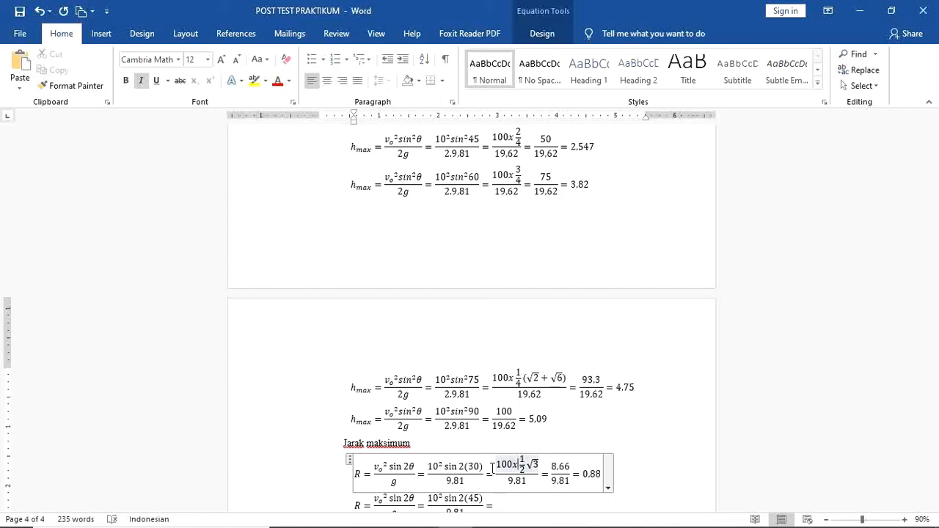
# Step: Change the numerator of the following fraction in the 30° maximum-range equation to 88.6
pyautogui.press('Right')
pyautogui.press('Right')
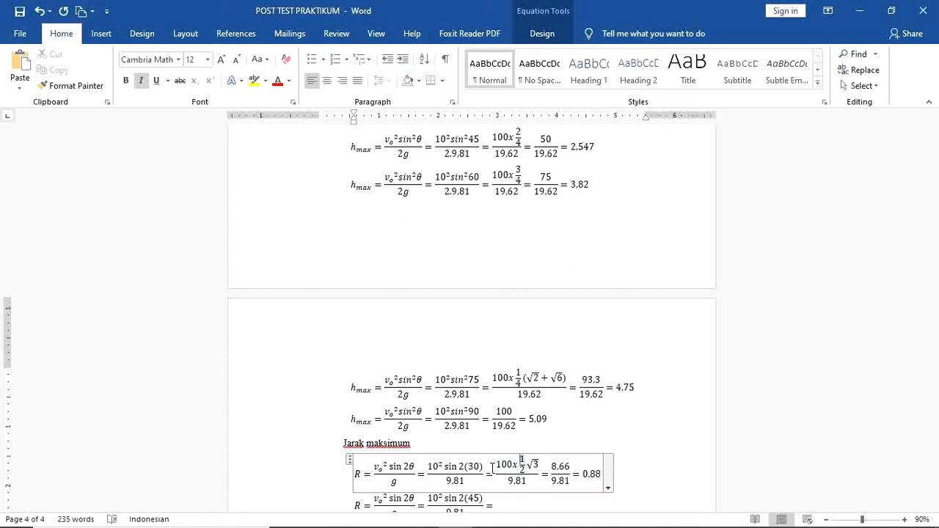
pyautogui.press('Right')
pyautogui.press('Right')
pyautogui.press('Right')
pyautogui.press('Right')
pyautogui.press('Right')
pyautogui.press('Right')
pyautogui.press('Right')
pyautogui.press('Right')
pyautogui.press('Right')
pyautogui.press('Right')
pyautogui.press('Right')
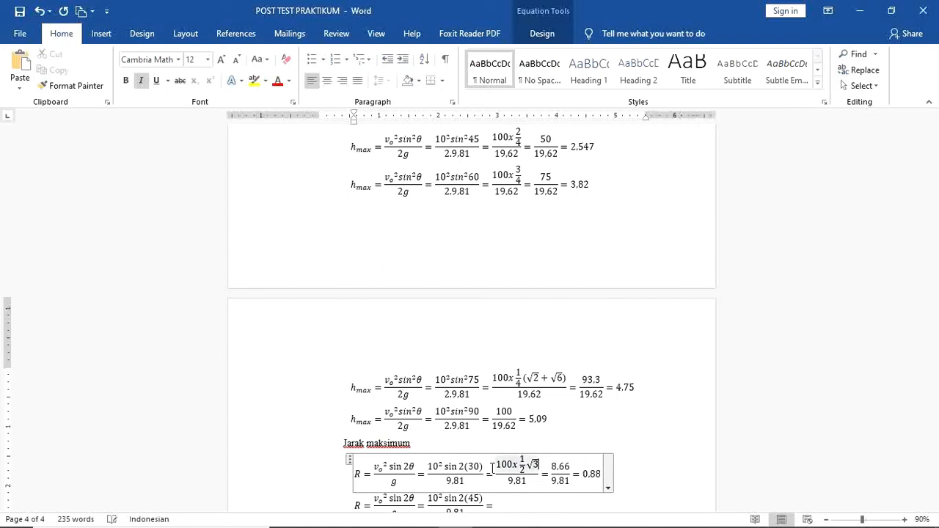
pyautogui.press('Right')
pyautogui.press('Right')
pyautogui.press('Right')
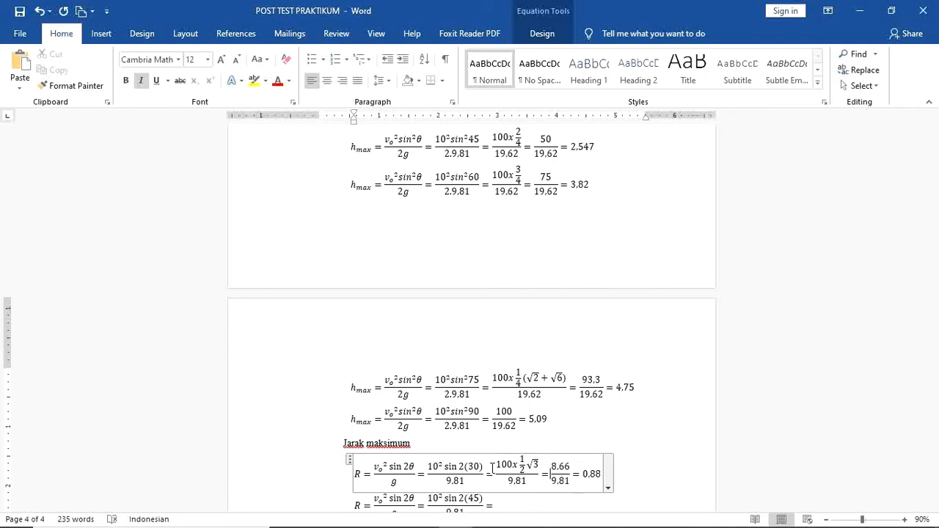
pyautogui.press('Right')
pyautogui.press('Right')
pyautogui.press('Right')
pyautogui.press('BackSpace')
pyautogui.press('BackSpace')
pyautogui.press('BackSpace')
pyautogui.write('8,6')
# Step: Set the final result of the 30° maximum-range equation to 8.82
pyautogui.press('Right')
pyautogui.press('Right')
pyautogui.press('Right')
pyautogui.press('Right')
pyautogui.press('Right')
pyautogui.press('Right')
pyautogui.press('Right')
pyautogui.press('Right')
pyautogui.press('BackSpace')
pyautogui.press('Delete')
pyautogui.press('Right')
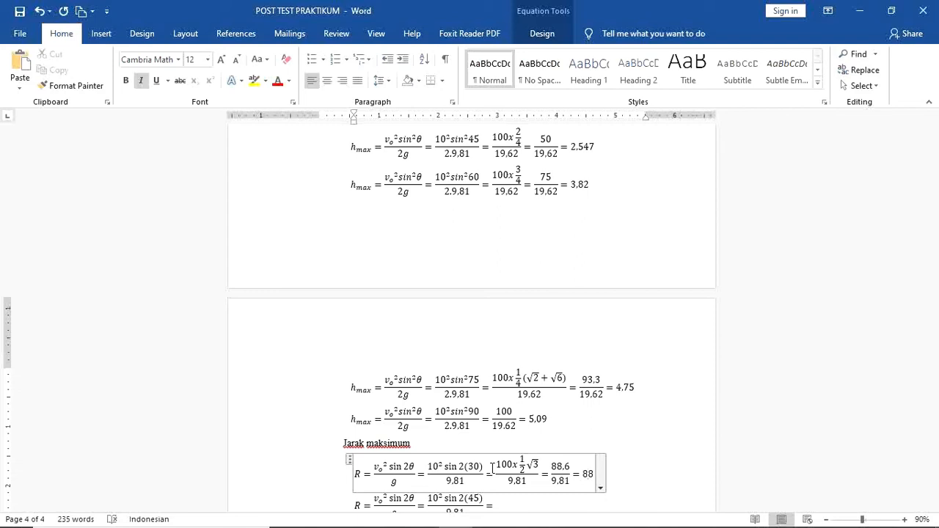
pyautogui.write('.')
pyautogui.press('Right')
pyautogui.write('2')
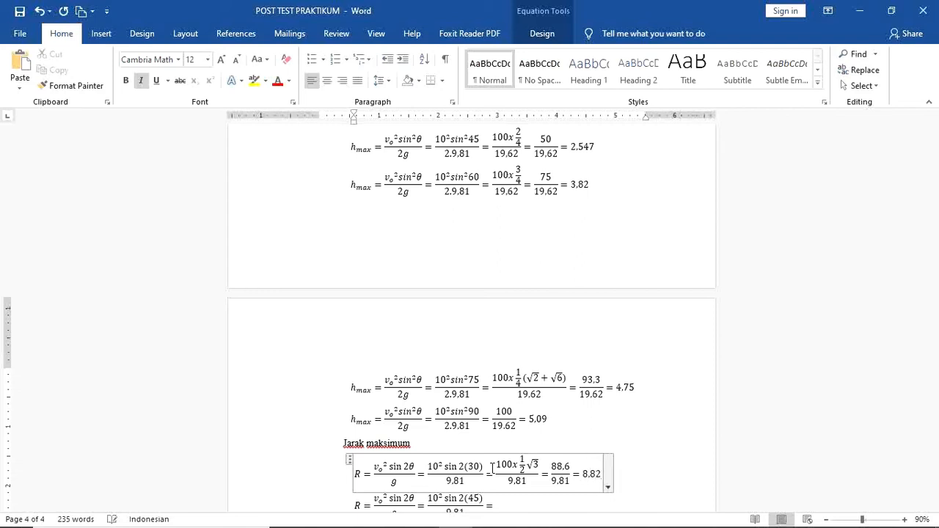
# Step: Paste the copied calculation at the end of the 45° maximum-range equation and reduce its 10x1/2√3 numerator to 100
pyautogui.press('Down')
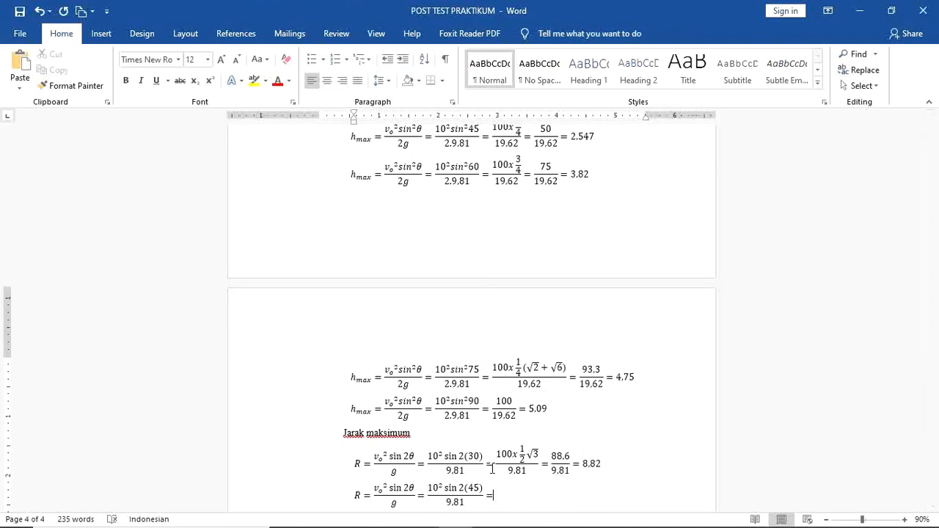
pyautogui.write('10x1/2√3/9,81=8,66/9,81=0,88')
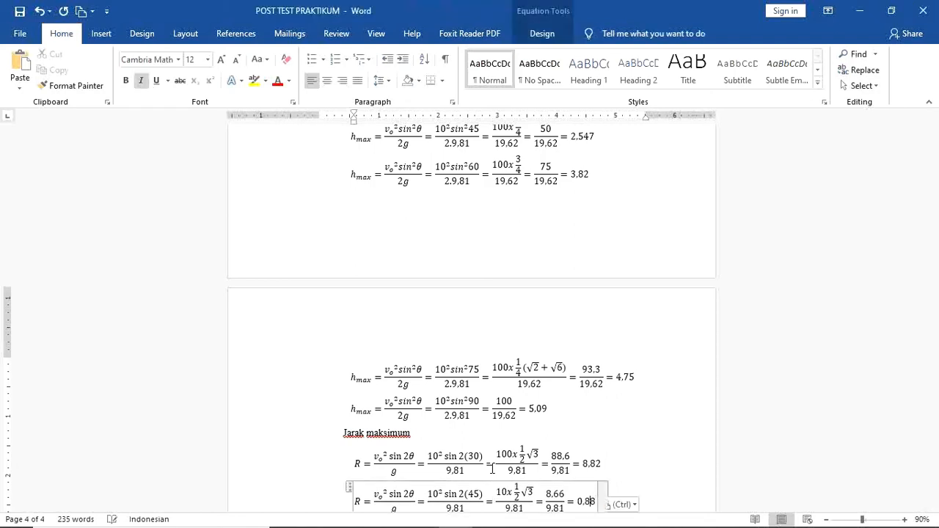
pyautogui.press('Left')
pyautogui.press('Left')
pyautogui.press('Left')
pyautogui.press('Left')
pyautogui.press('Left')
pyautogui.press('Left')
pyautogui.press('Left')
pyautogui.press('Left')
pyautogui.press('Left')
pyautogui.press('Left')
pyautogui.press('Left')
pyautogui.press('Left')
pyautogui.press('Left')
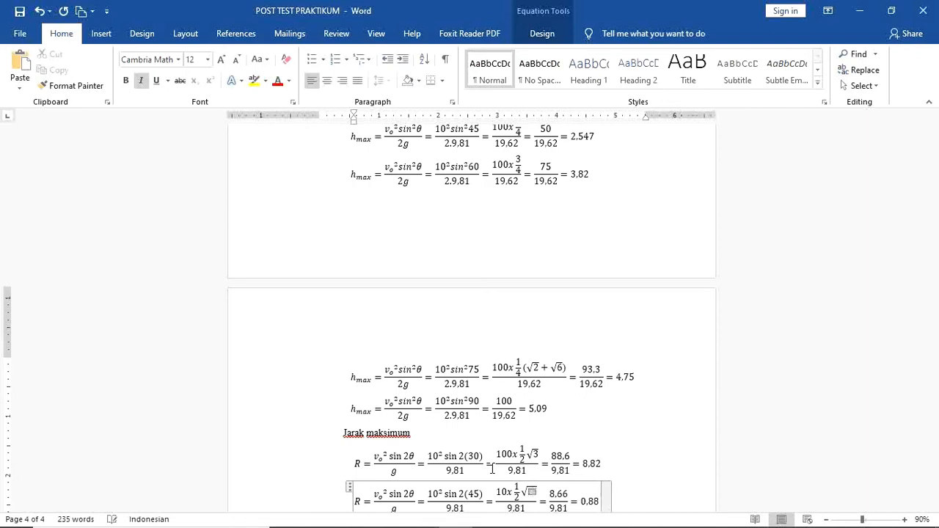
pyautogui.hotkey('shift', 'Left')
pyautogui.press('Delete')
pyautogui.hotkey('shift', 'Left')
pyautogui.press('Delete')
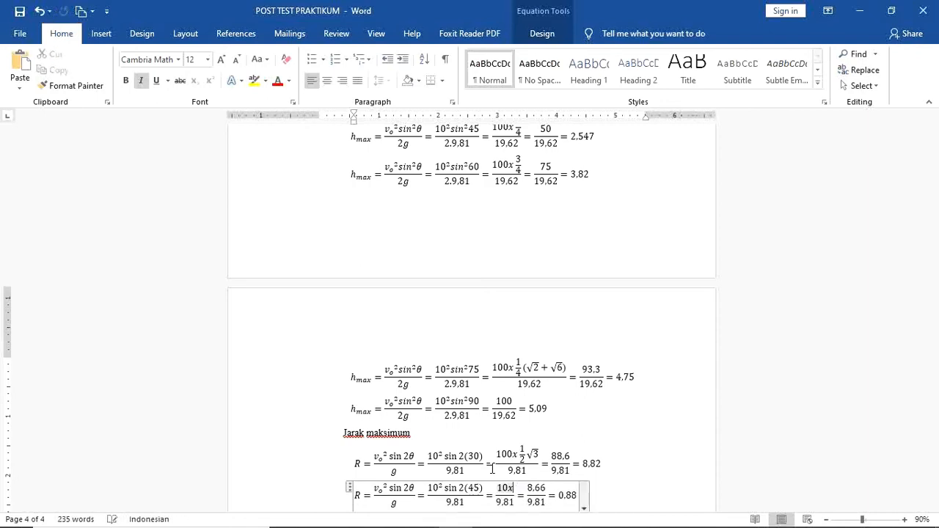
pyautogui.write('0')
pyautogui.press('BackSpace')
# Step: Replace the 8.66/9.81 = 0.88 ending of the 45° maximum-range equation with the result 10.19
pyautogui.press('Right')
pyautogui.press('Right')
pyautogui.press('Right')
pyautogui.press('Right')
pyautogui.press('Right')
pyautogui.press('Right')
pyautogui.press('Right')
pyautogui.press('Right')
pyautogui.press('Right')
pyautogui.press('Right')
pyautogui.press('Right')
pyautogui.press('Right')
pyautogui.press('Right')
pyautogui.press('Right')
pyautogui.press('Right')
pyautogui.press('Right')
pyautogui.press('Right')
pyautogui.press('Right')
pyautogui.press('Right')
pyautogui.press('BackSpace')
pyautogui.press('BackSpace')
pyautogui.press('BackSpace')
pyautogui.press('BackSpace')
pyautogui.press('BackSpace')
pyautogui.press('BackSpace')
pyautogui.press('BackSpace')
pyautogui.press('BackSpace')
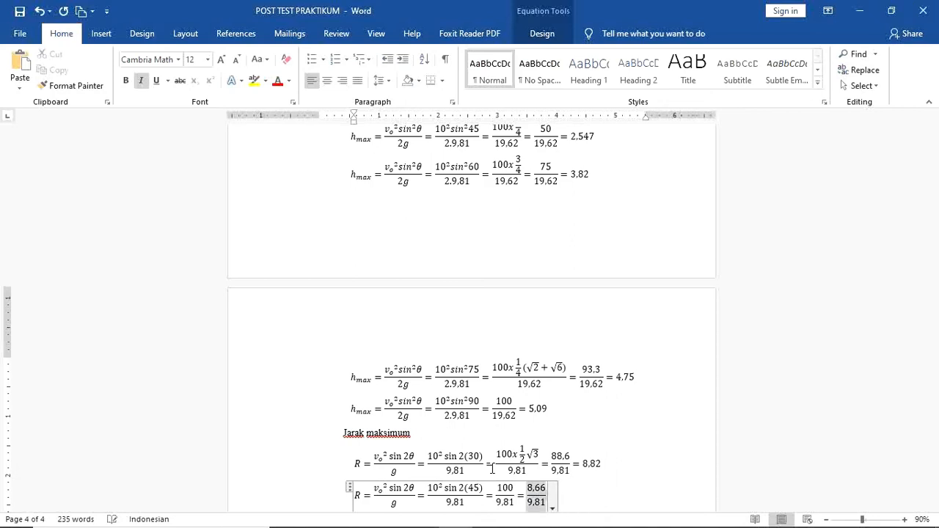
pyautogui.write('=')
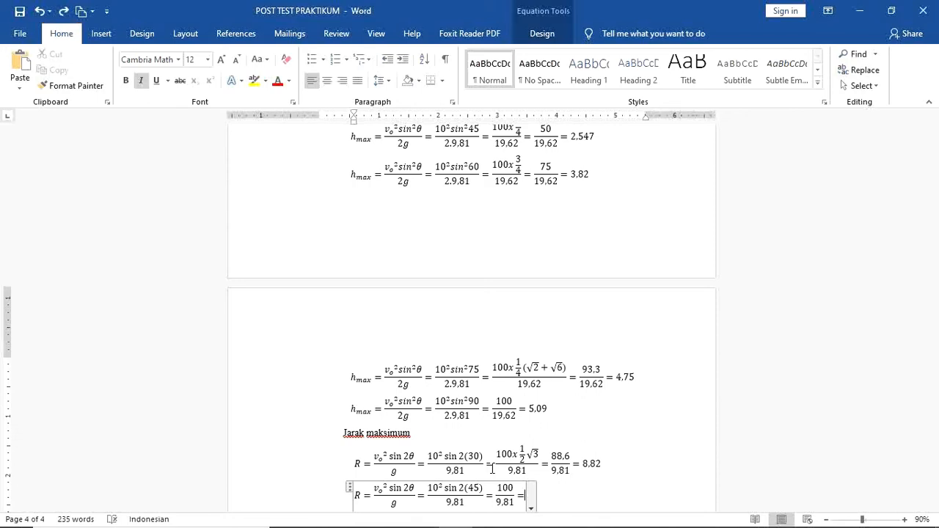
pyautogui.write('10')
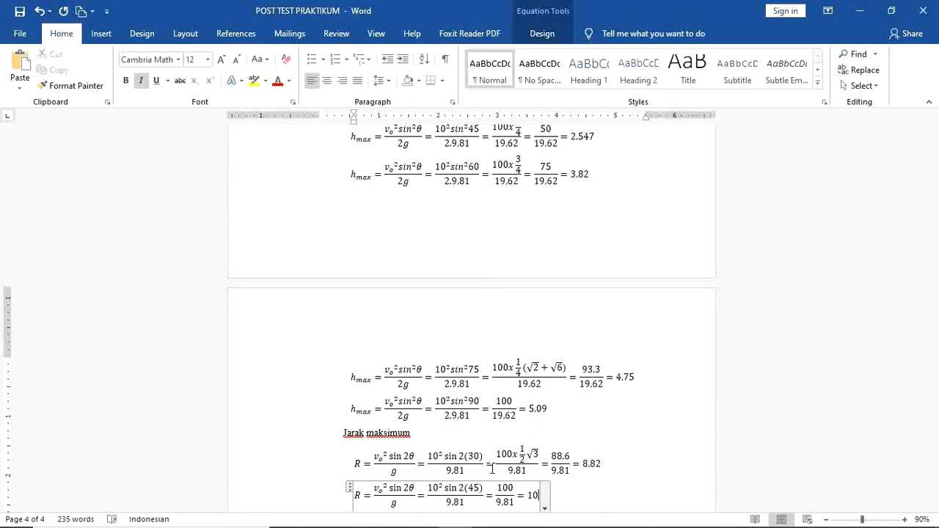
pyautogui.write(',19')
pyautogui.press('Down')
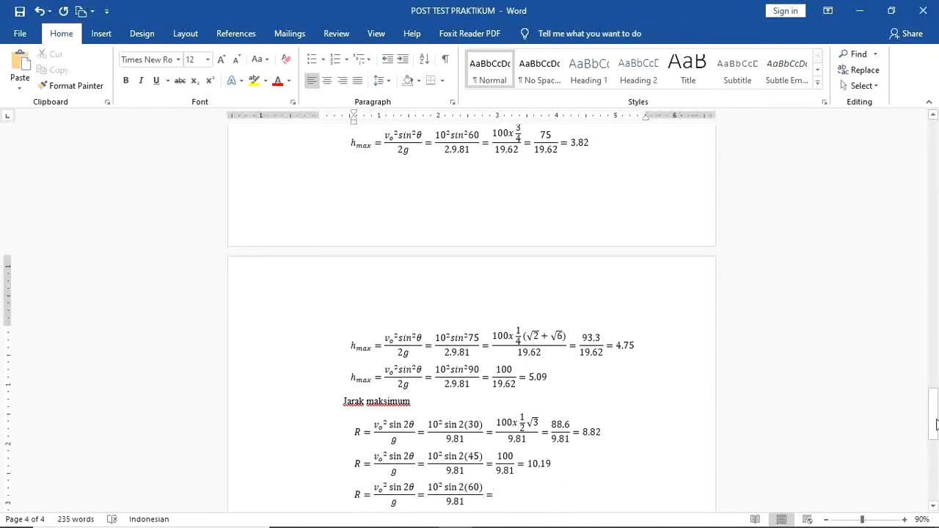
# Step: Review the values in Tabel 3.4.1 against the calculations and the conclusions listed under Kesimpulan
pyautogui.moveTo(936, 423); pyautogui.dragTo(936, 440)
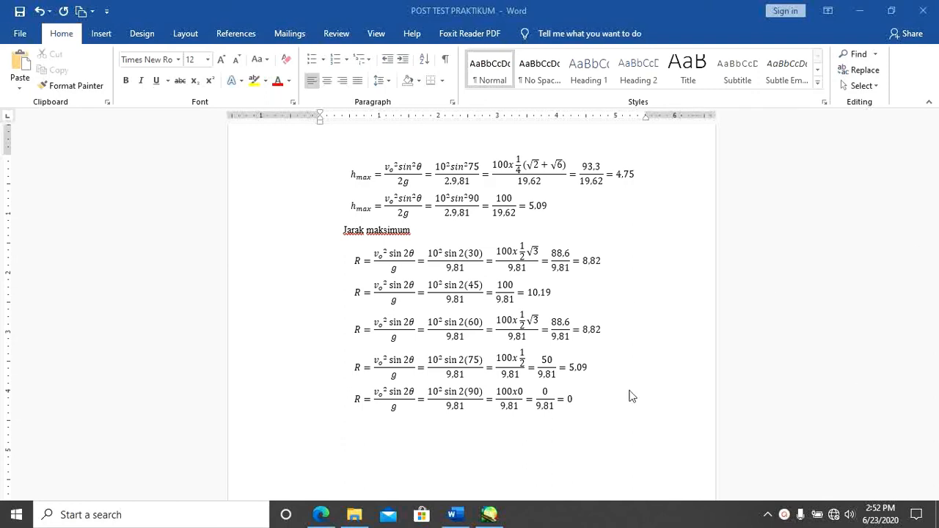
pyautogui.moveTo(938, 429); pyautogui.dragTo(933, 345)
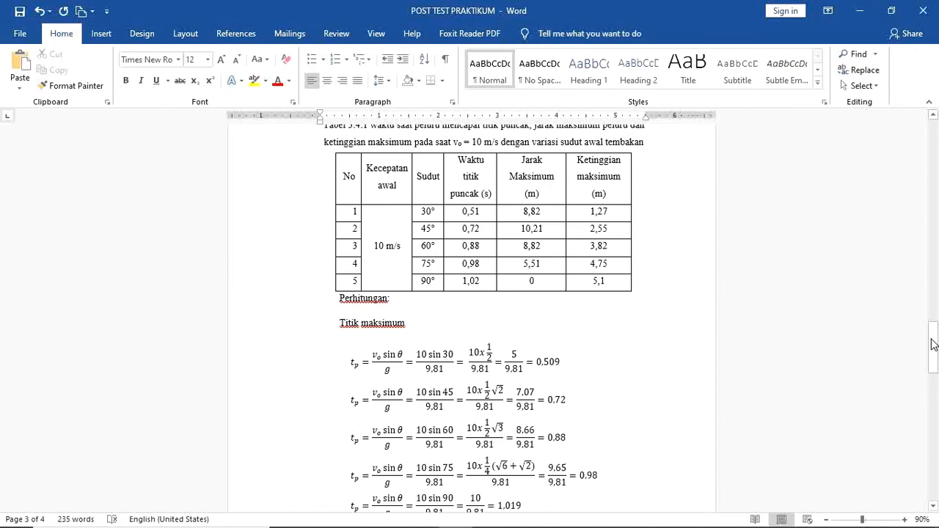
pyautogui.click(934, 345)
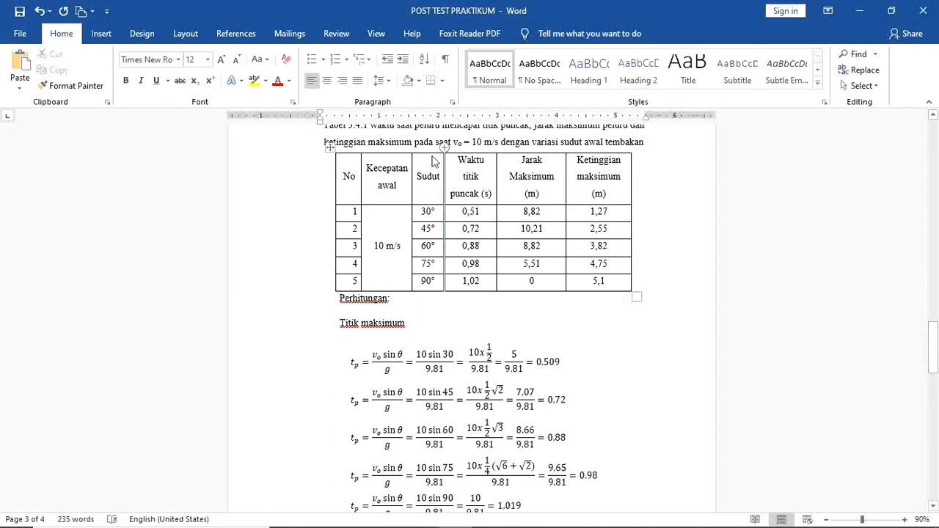
pyautogui.moveTo(933, 345); pyautogui.dragTo(915, 352)
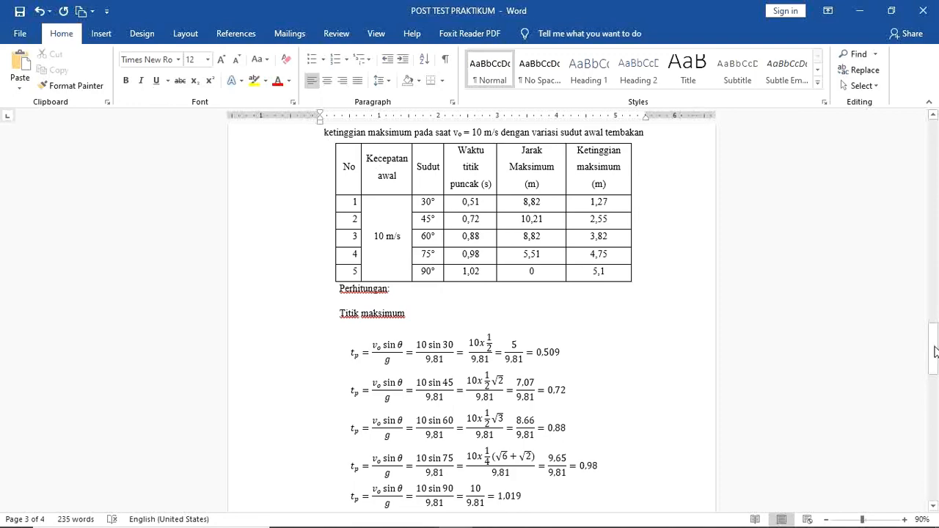
pyautogui.moveTo(936, 352); pyautogui.dragTo(935, 354)
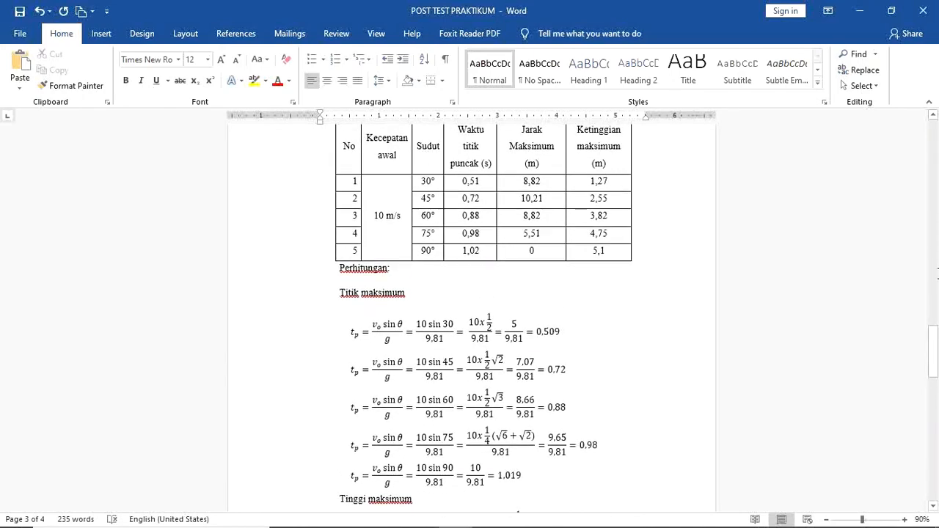
pyautogui.moveTo(936, 356); pyautogui.dragTo(935, 471)
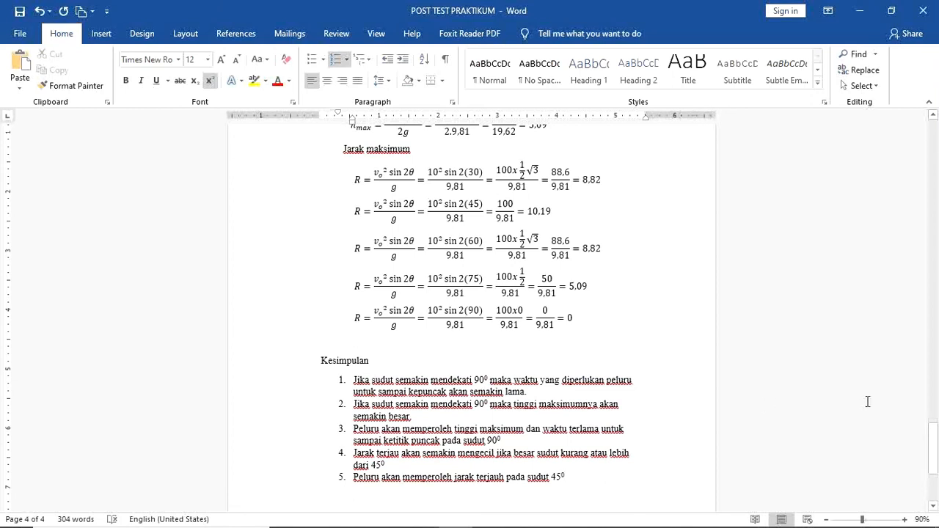
pyautogui.moveTo(937, 440); pyautogui.dragTo(937, 343)
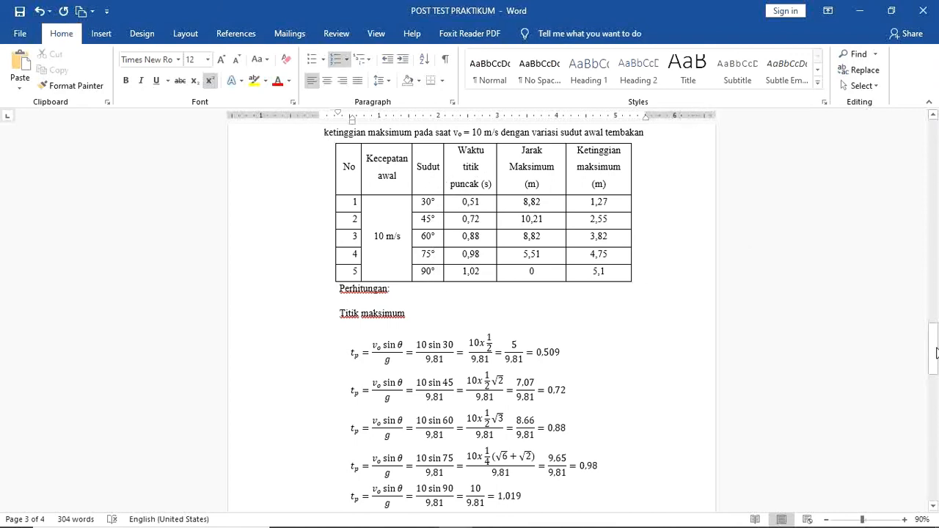
pyautogui.moveTo(937, 353); pyautogui.dragTo(937, 469)
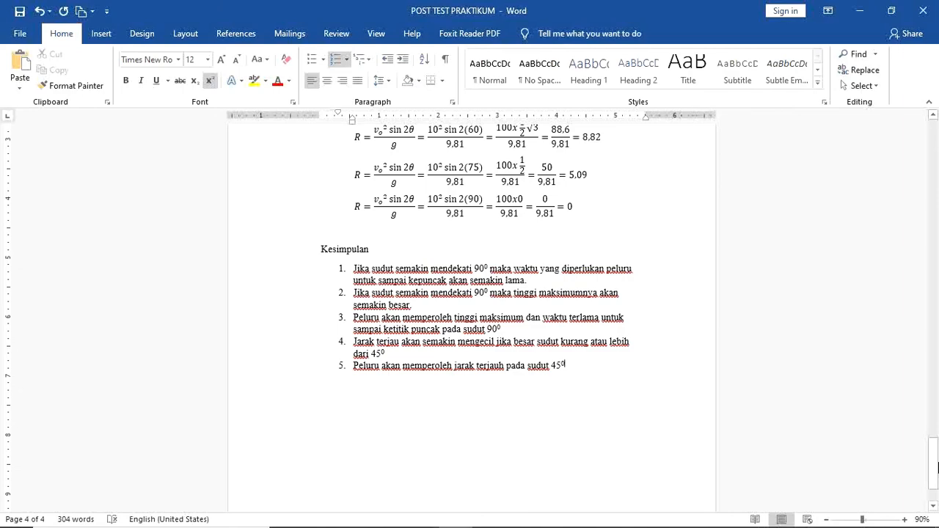
pyautogui.moveTo(937, 468); pyautogui.dragTo(937, 347)
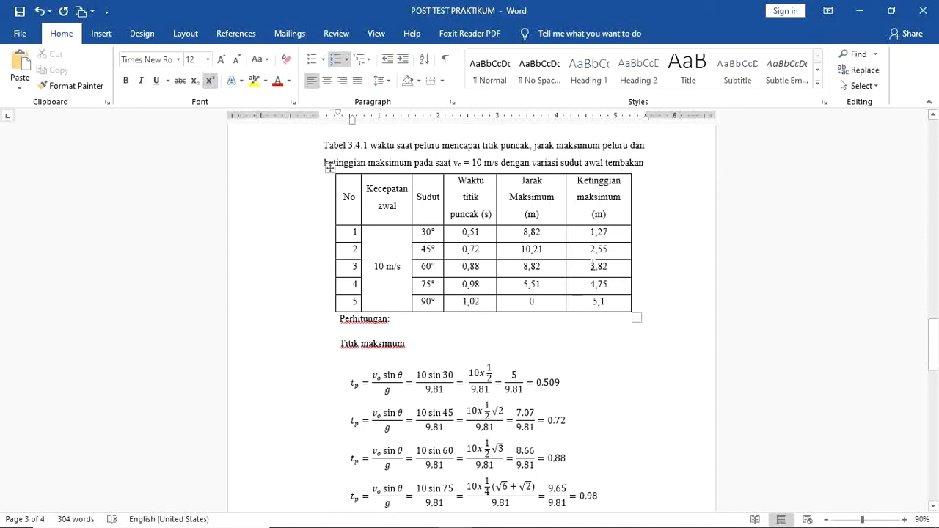
# Step: Correct the word "terjau" to "terjauh" in the fourth conclusion under Kesimpulan
pyautogui.moveTo(934, 359); pyautogui.dragTo(935, 463)
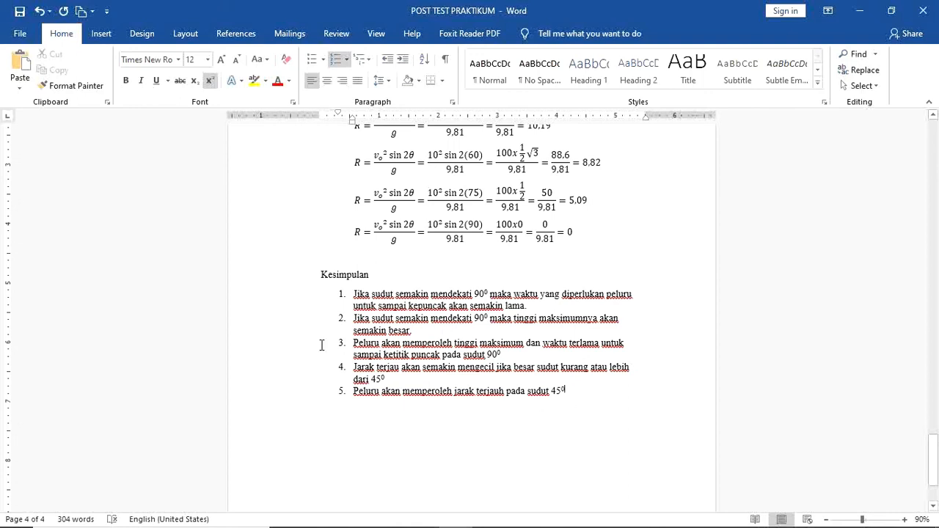
pyautogui.click(401, 368)
pyautogui.write('h')
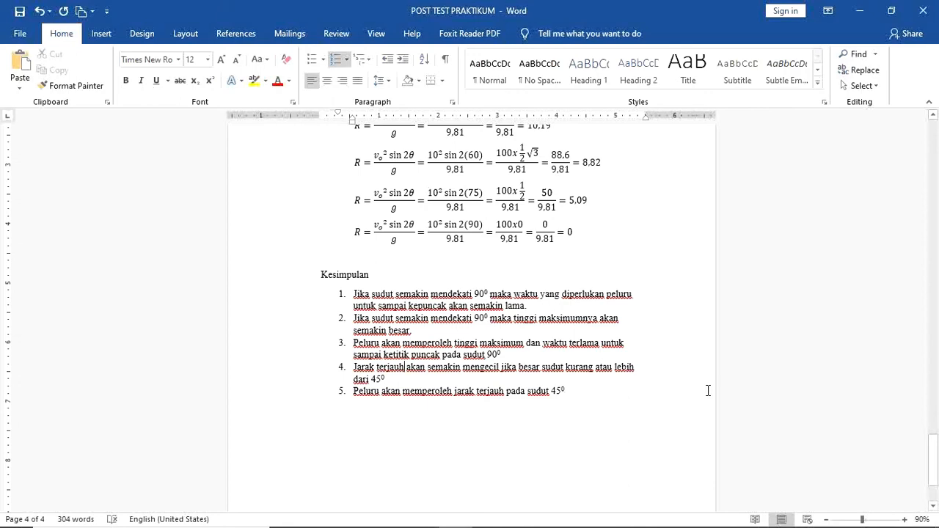
pyautogui.moveTo(938, 431); pyautogui.dragTo(938, 332)
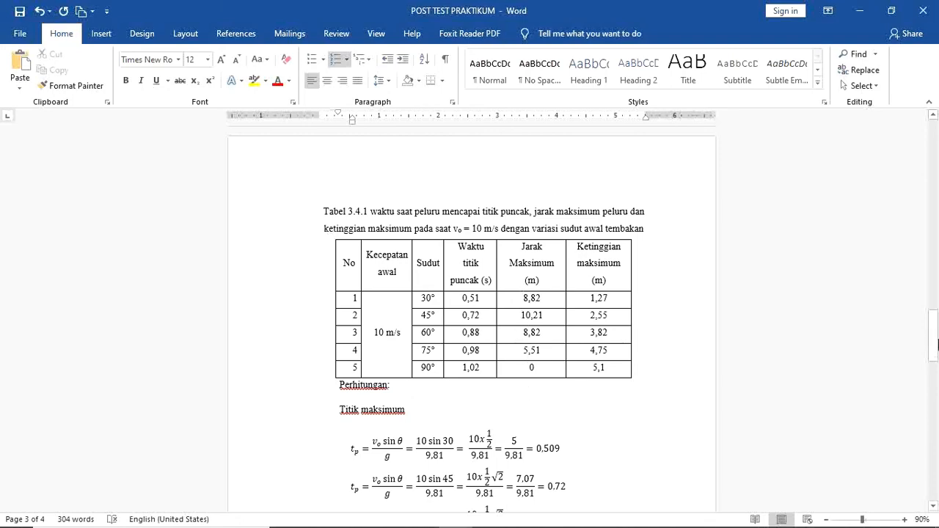
pyautogui.moveTo(937, 345)
pyautogui.mouseDown()
pyautogui.moveTo(936, 490)
pyautogui.moveTo(935, 349)
pyautogui.mouseUp()
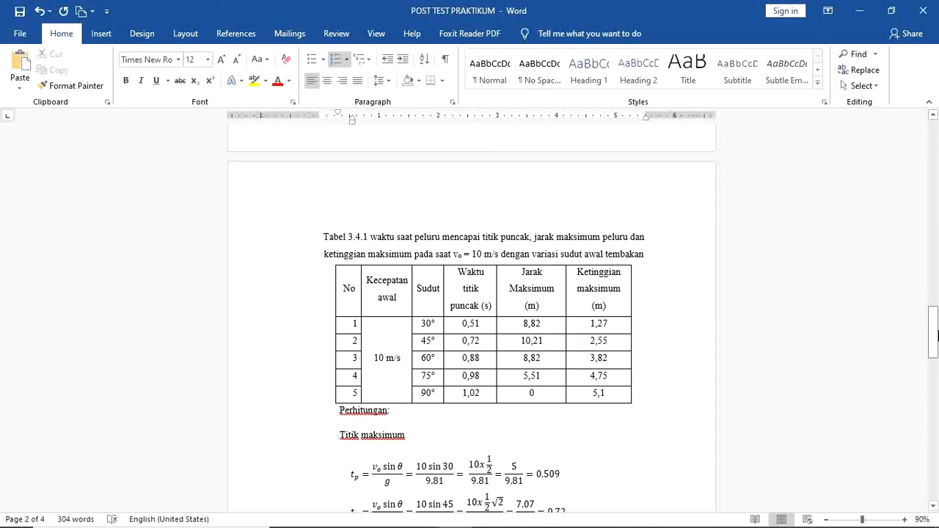
pyautogui.moveTo(934, 339); pyautogui.dragTo(937, 478)
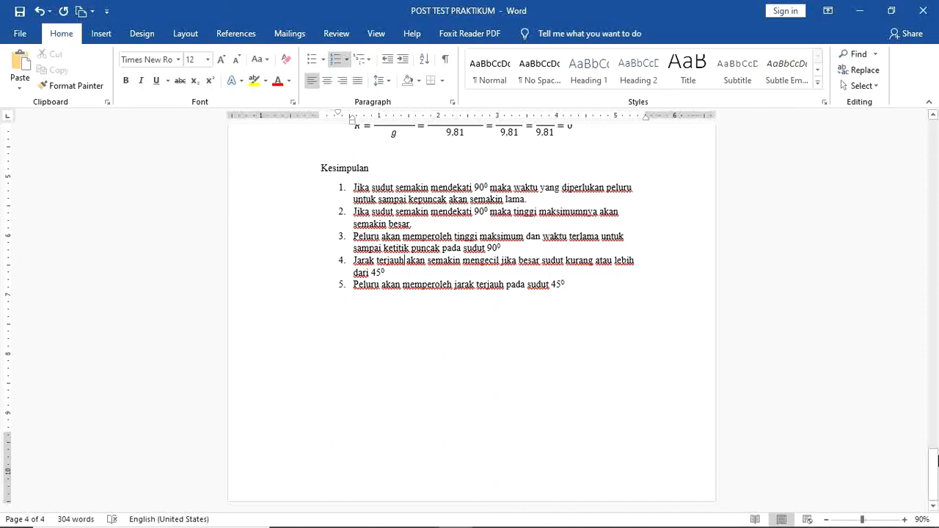
pyautogui.moveTo(937, 458); pyautogui.dragTo(936, 438)
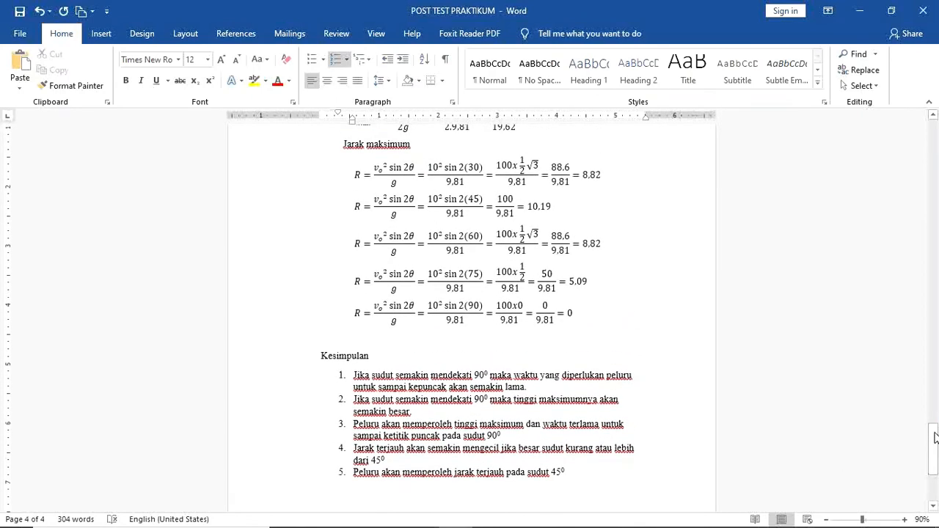